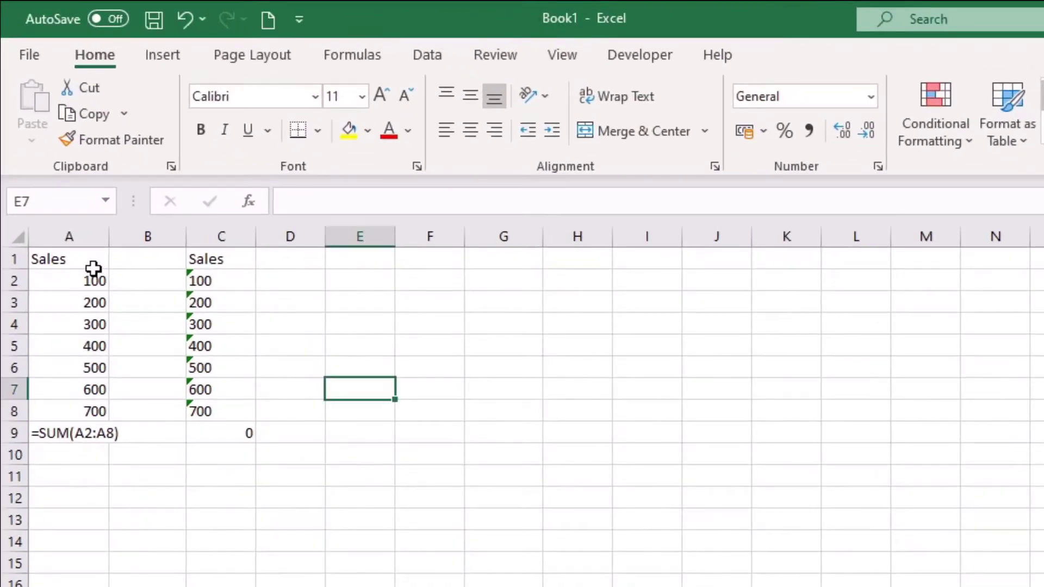
# - Inspect both Sales columns and their SUM totals in A9 and C9
pyautogui.moveTo(91, 264); pyautogui.dragTo(72, 402)
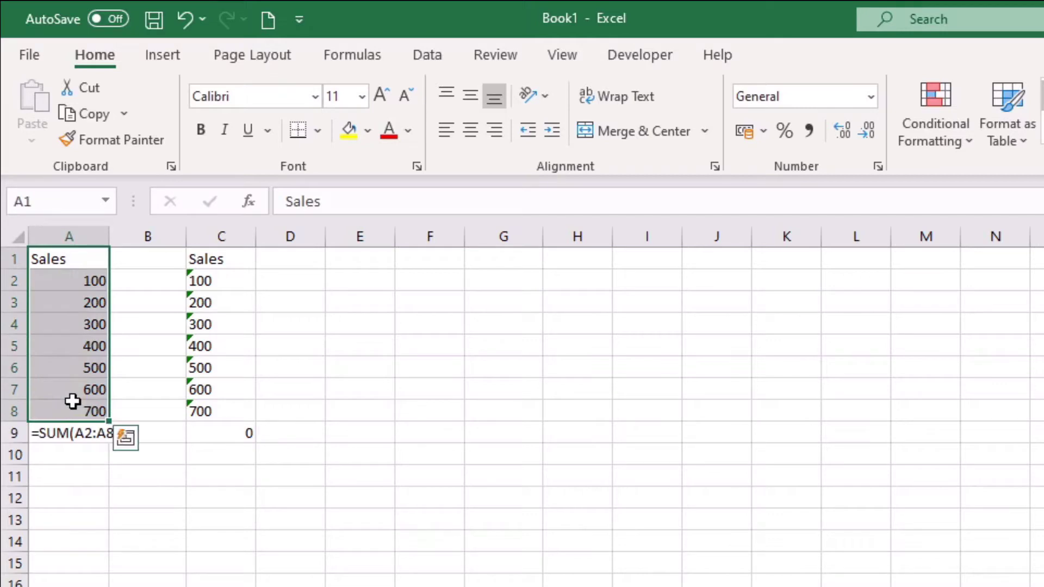
pyautogui.click(60, 433)
pyautogui.click(218, 260)
pyautogui.moveTo(218, 260); pyautogui.dragTo(233, 413)
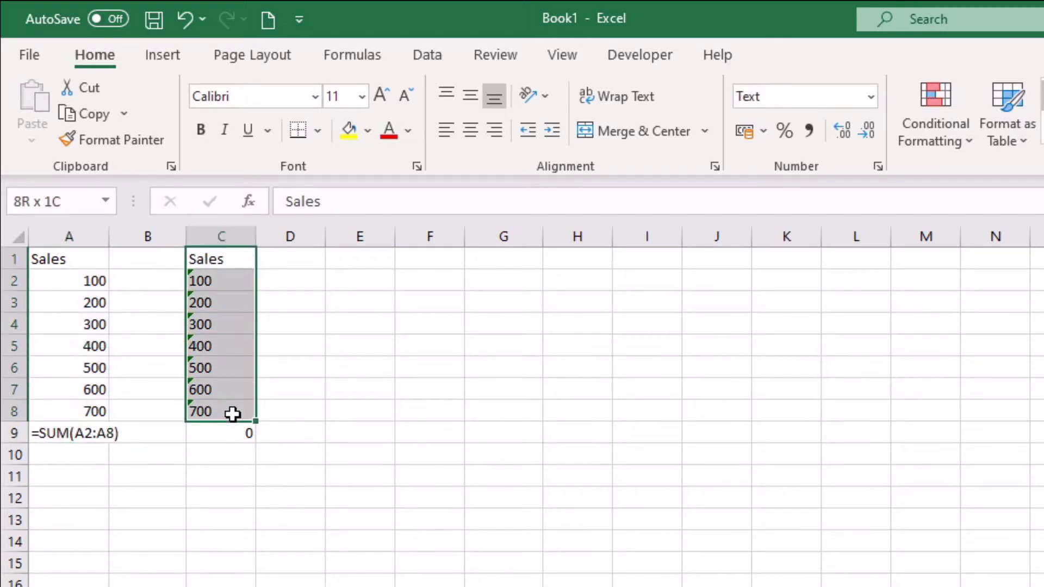
pyautogui.click(223, 440)
pyautogui.click(213, 494)
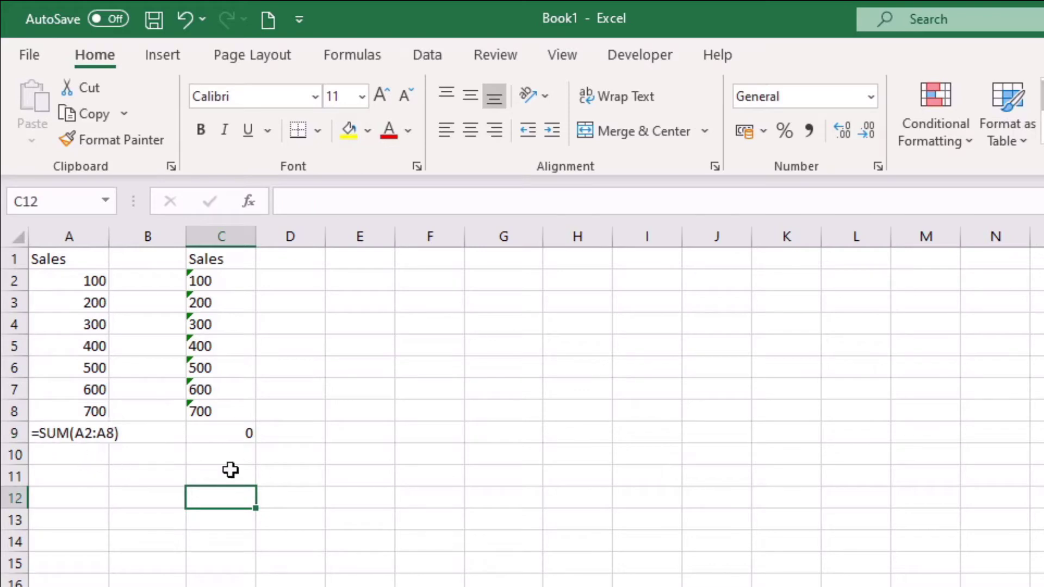
# - Re-enter the A9 total formula from the formula bar
pyautogui.click(77, 433)
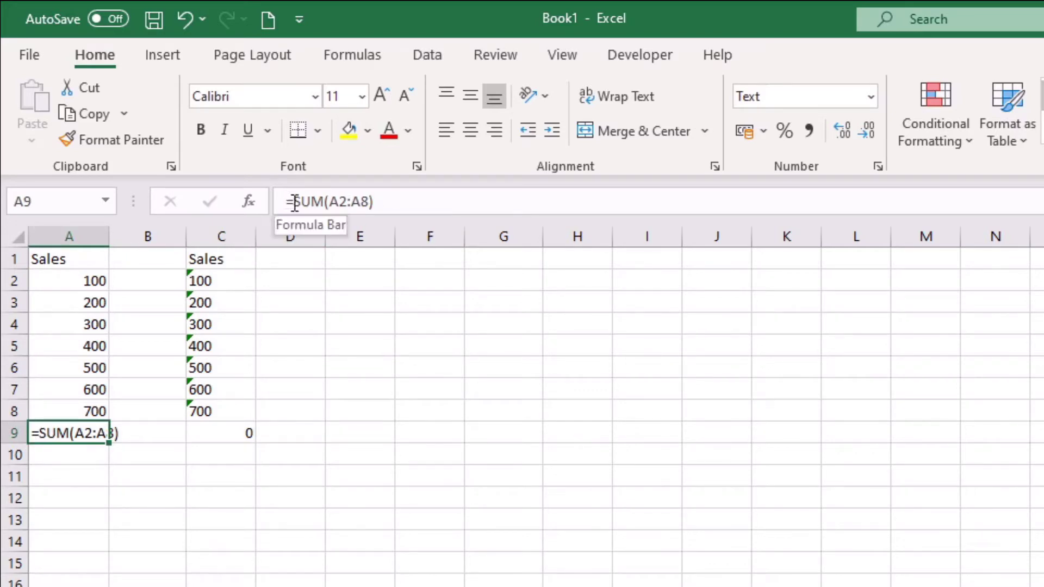
pyautogui.click(390, 200)
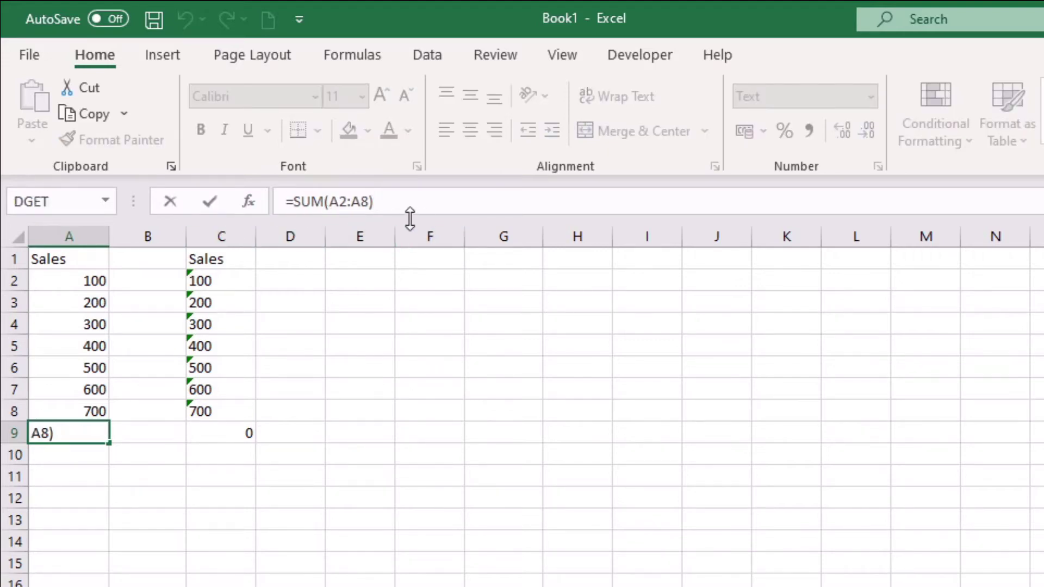
pyautogui.press('Return')
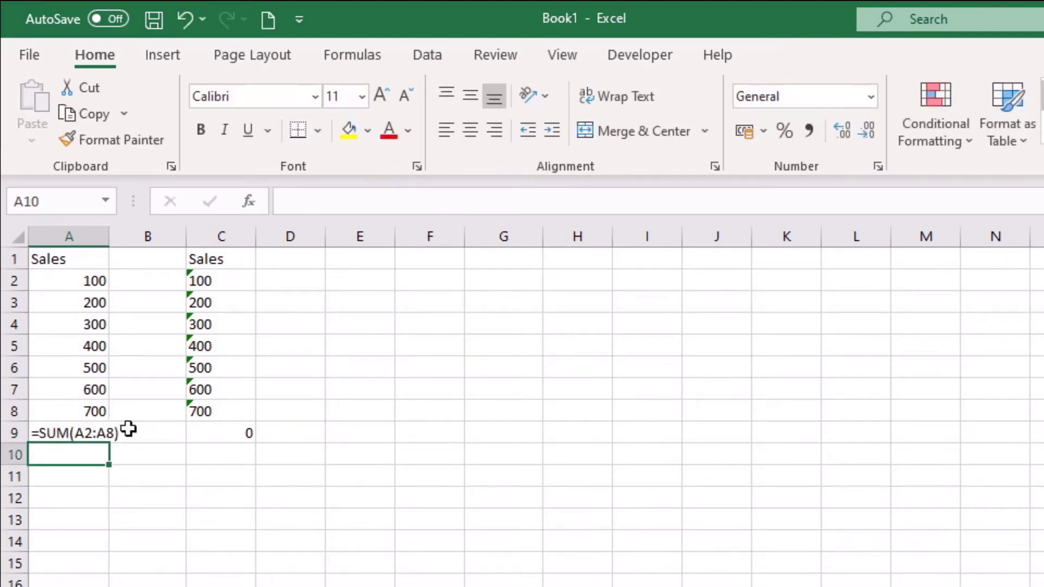
pyautogui.click(84, 433)
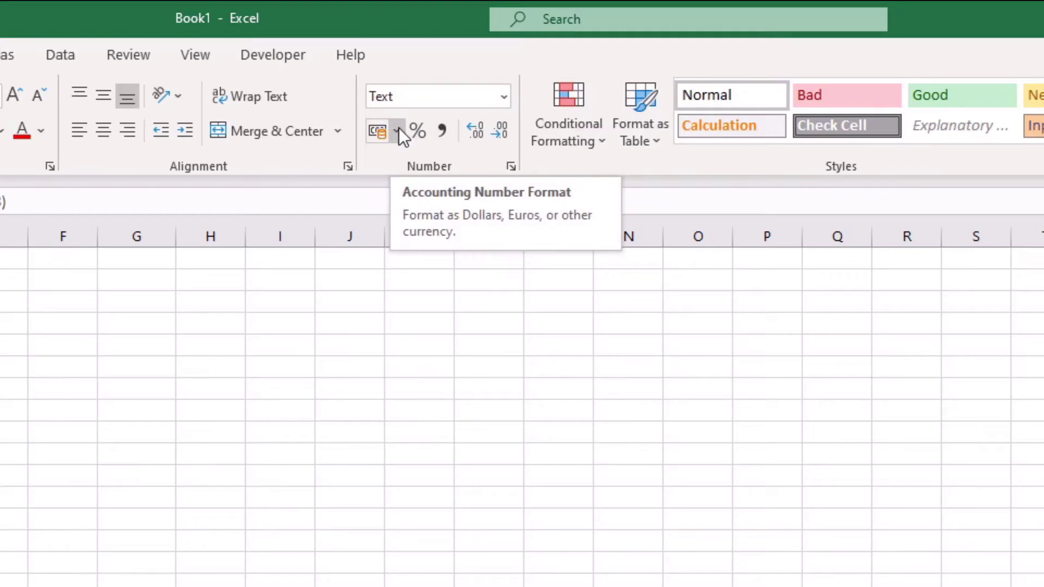
# - Apply the Number format to the entire sheet
pyautogui.click(20, 238)
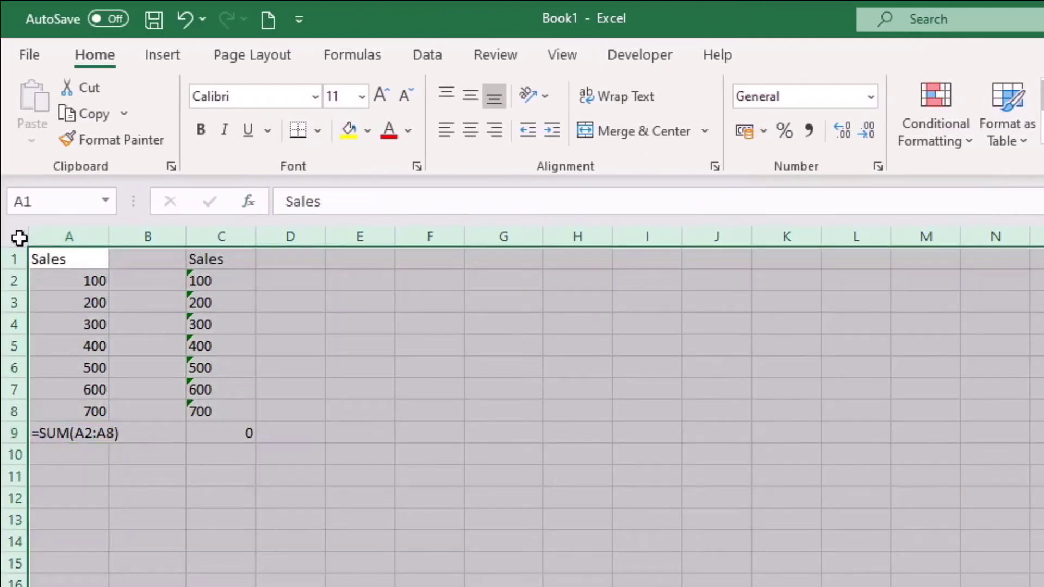
pyautogui.click(871, 99)
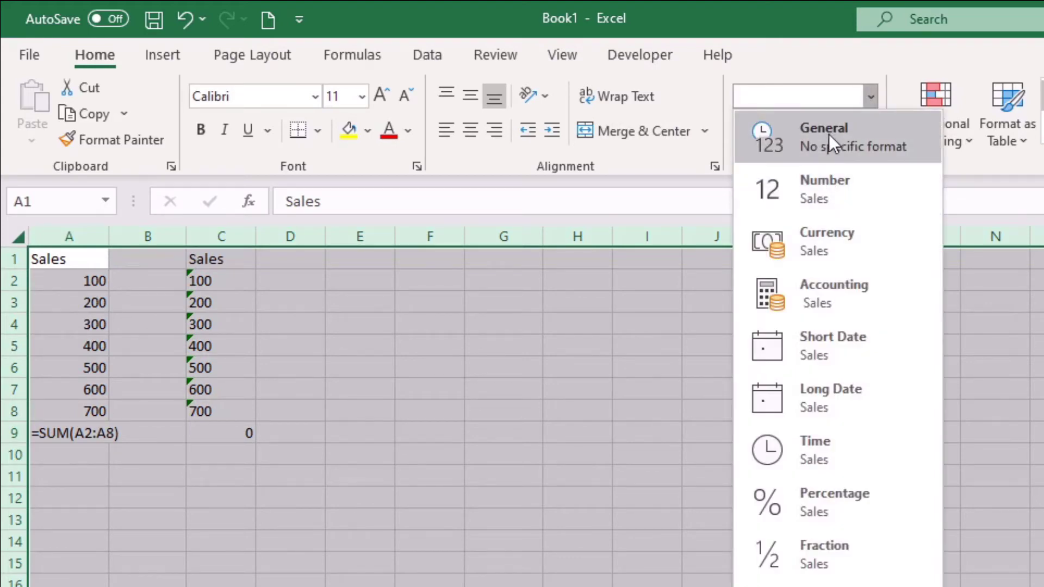
pyautogui.click(819, 202)
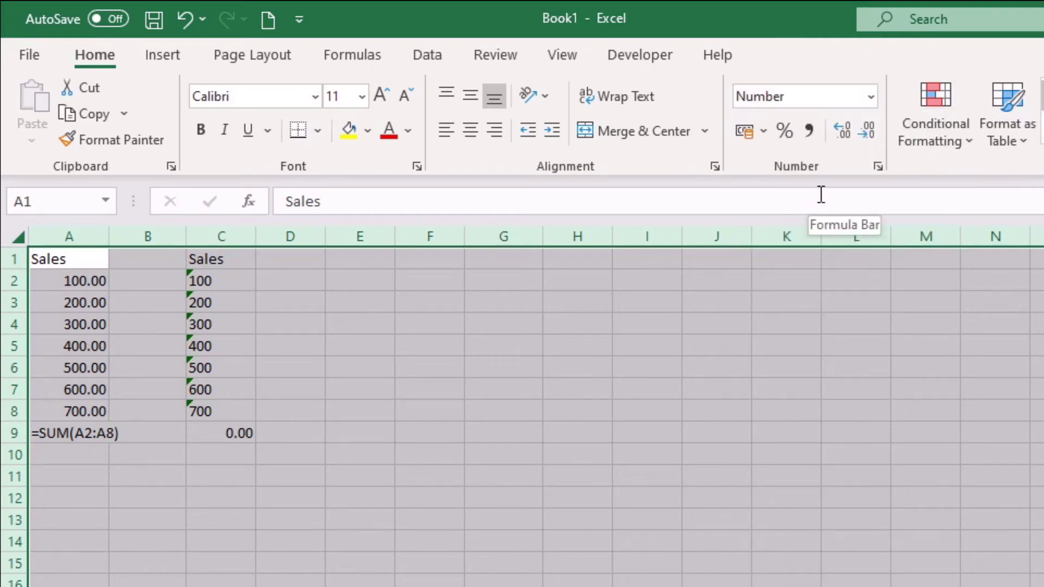
# - Recommit A9's =SUM(A2:A8) so it calculates 2800.00
pyautogui.click(59, 429)
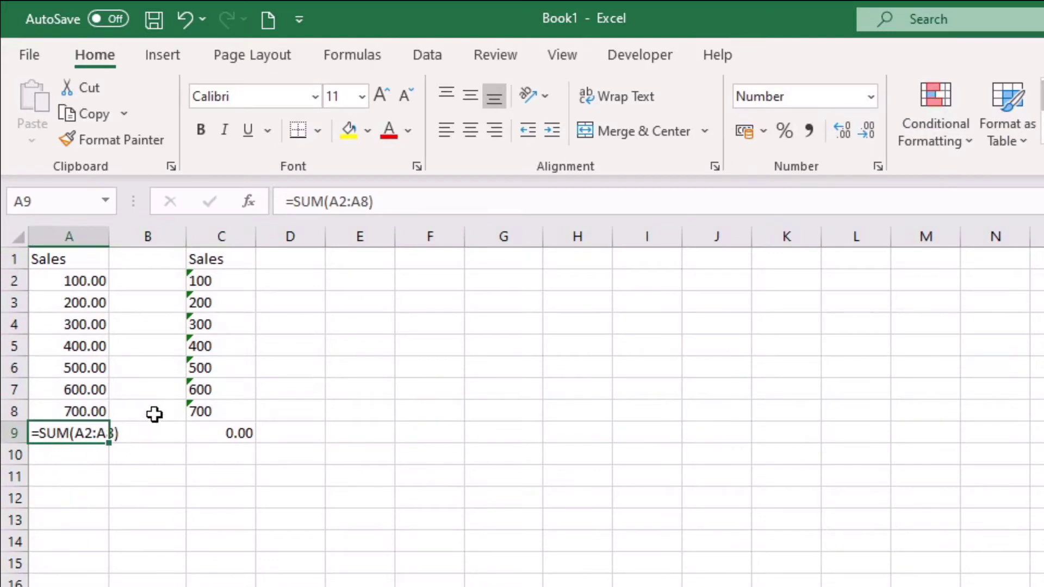
pyautogui.click(394, 200)
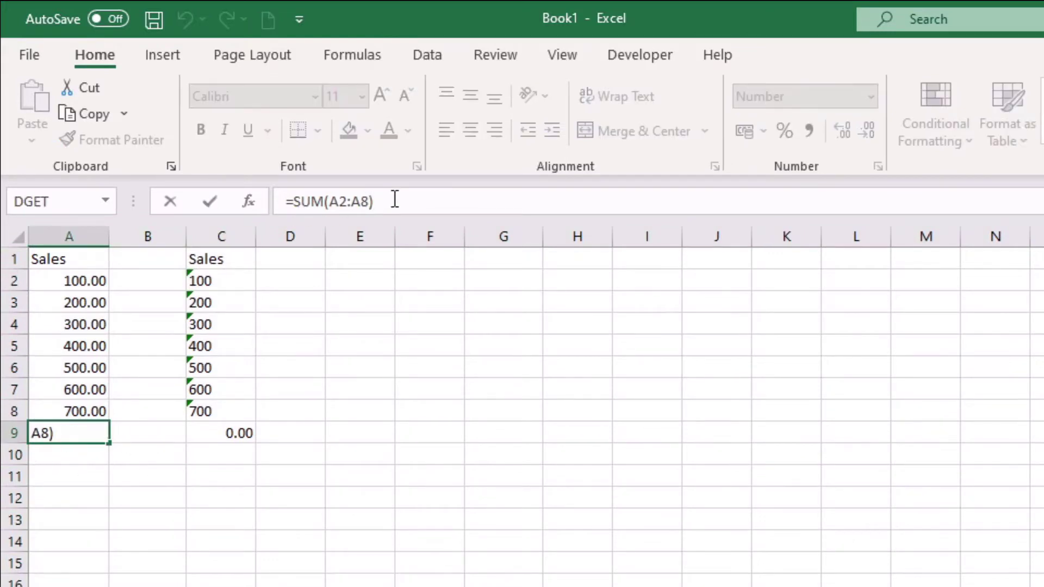
pyautogui.moveTo(380, 202); pyautogui.dragTo(327, 197)
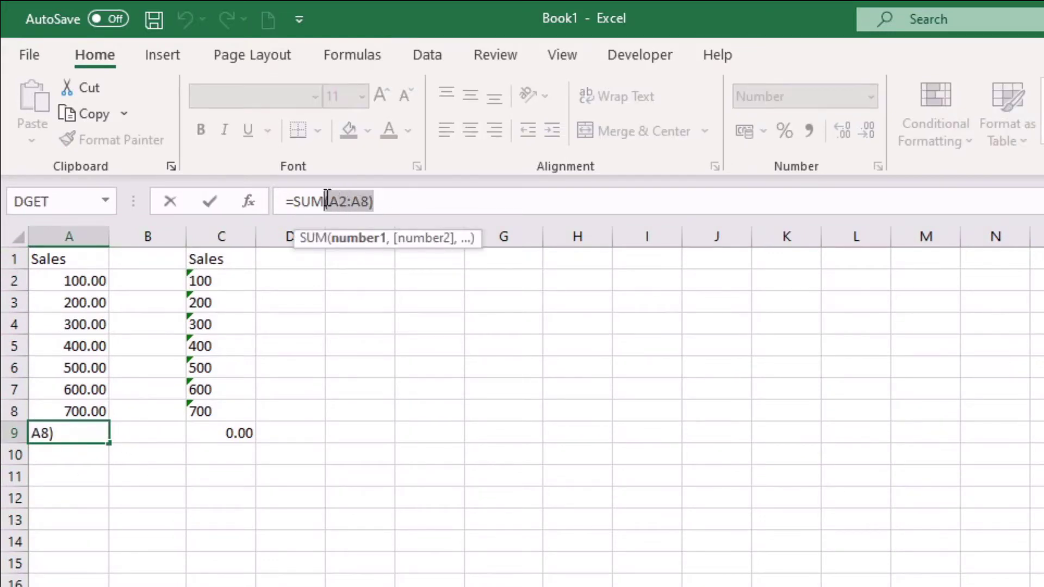
pyautogui.press('Return')
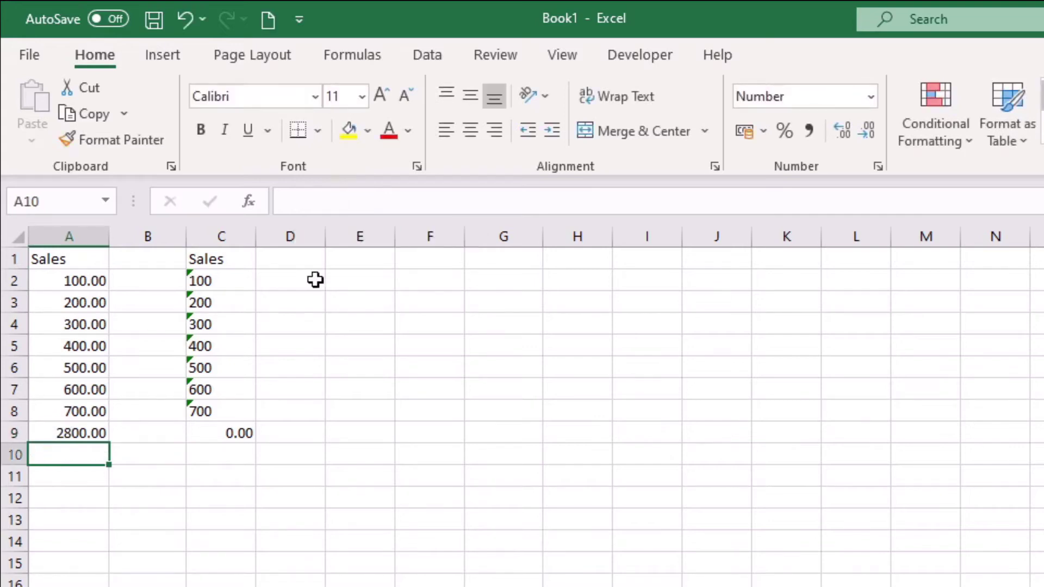
pyautogui.click(81, 430)
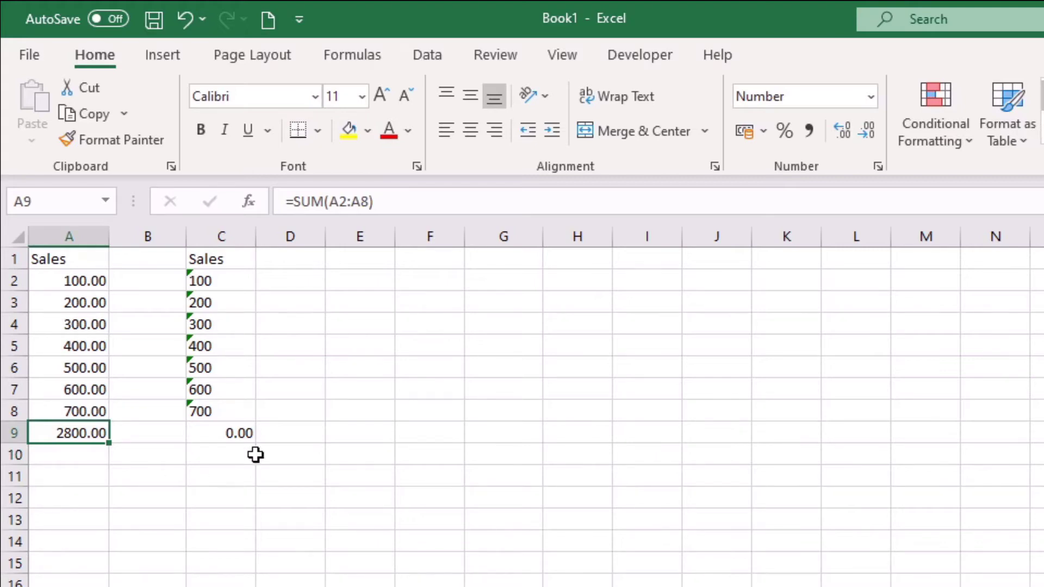
pyautogui.click(236, 432)
pyautogui.click(359, 202)
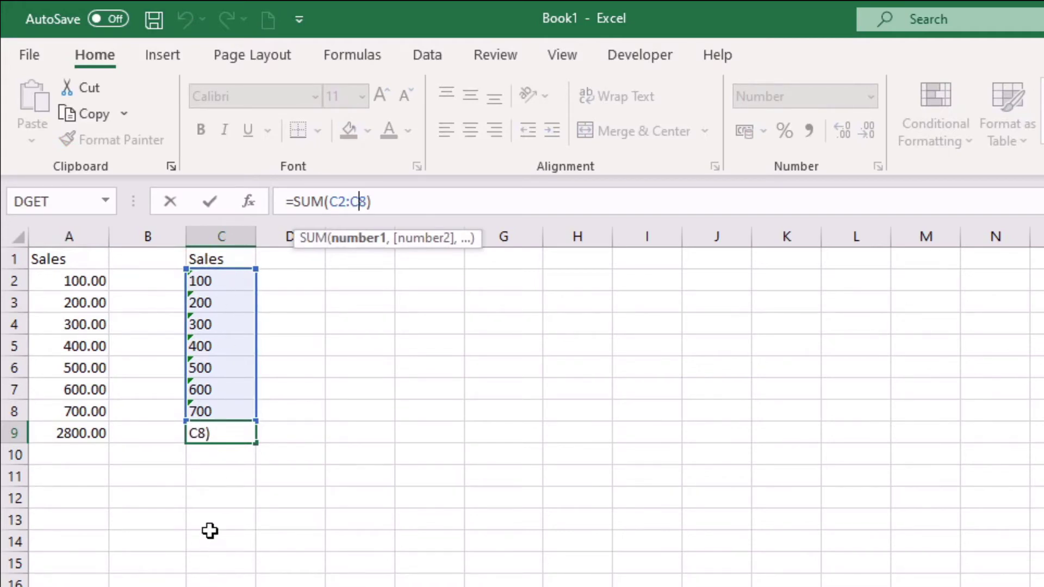
pyautogui.press('Return')
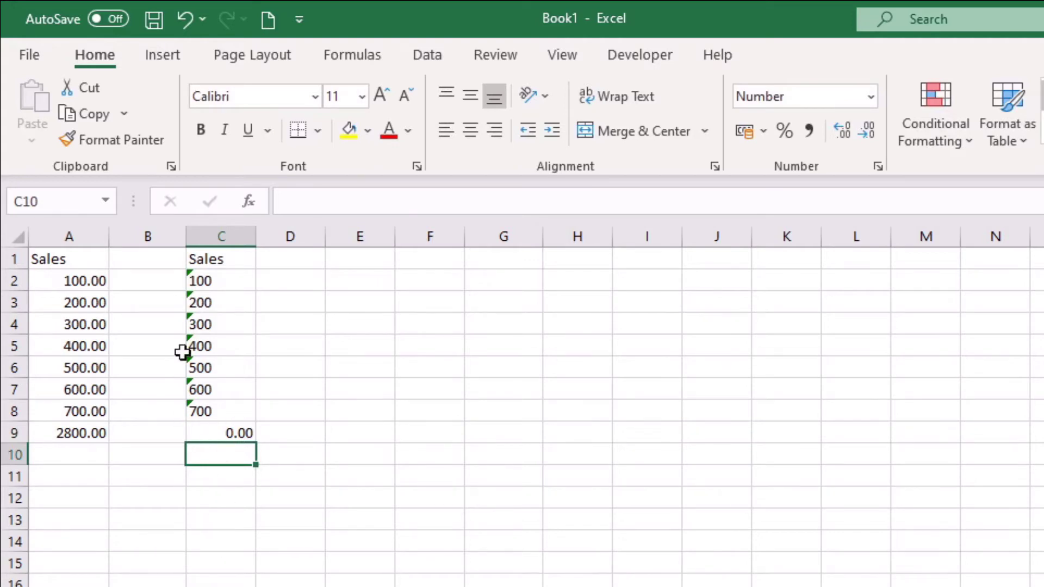
pyautogui.click(209, 287)
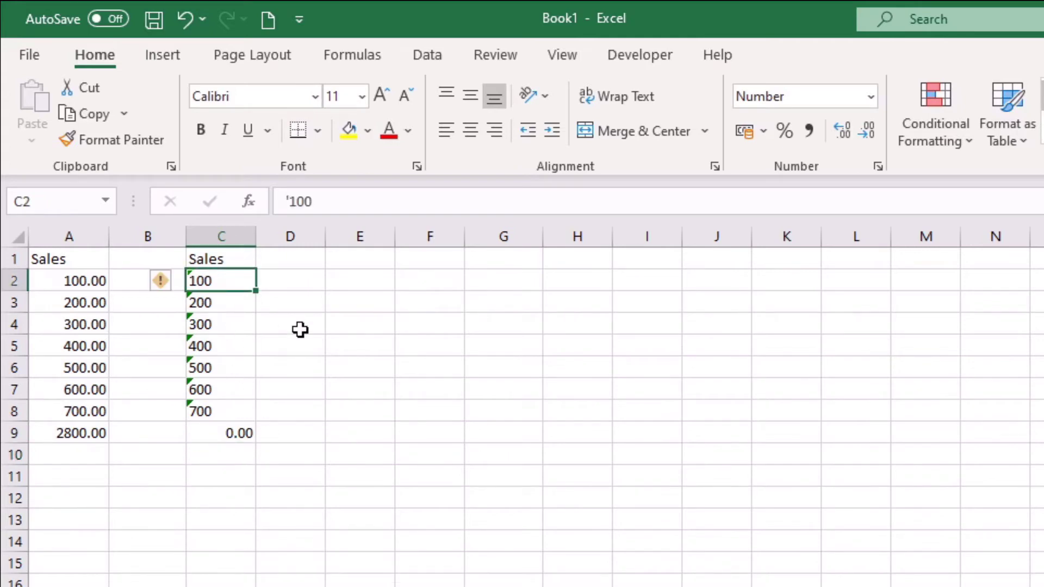
pyautogui.click(260, 317)
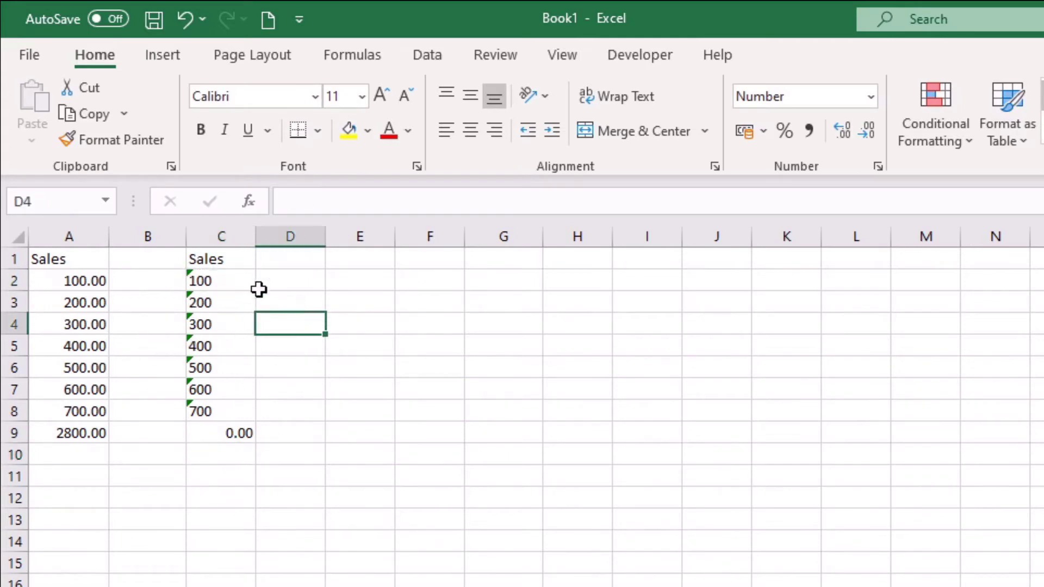
pyautogui.moveTo(242, 283); pyautogui.dragTo(228, 419)
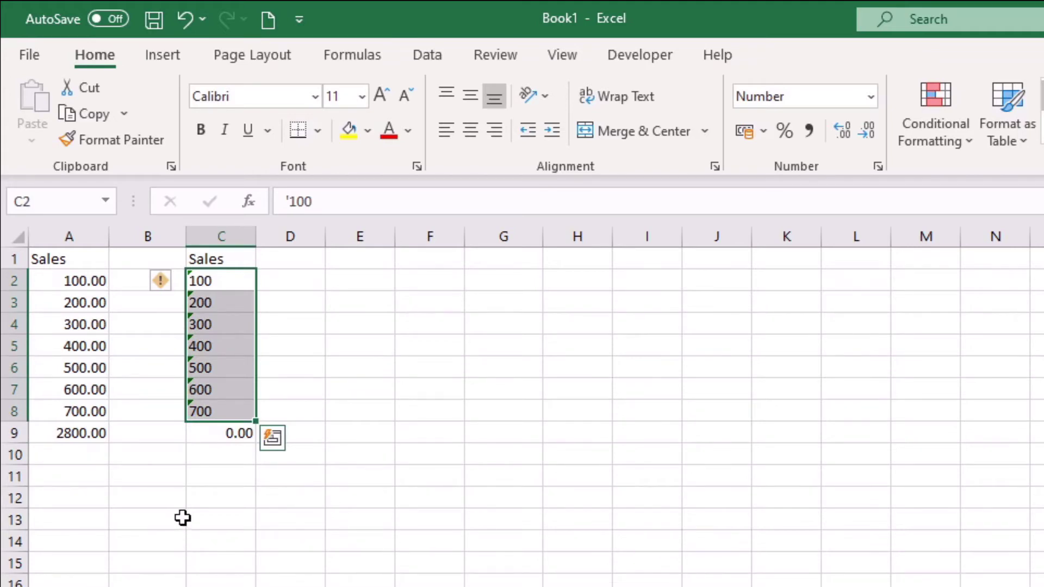
pyautogui.click(206, 471)
pyautogui.moveTo(210, 280); pyautogui.dragTo(212, 407)
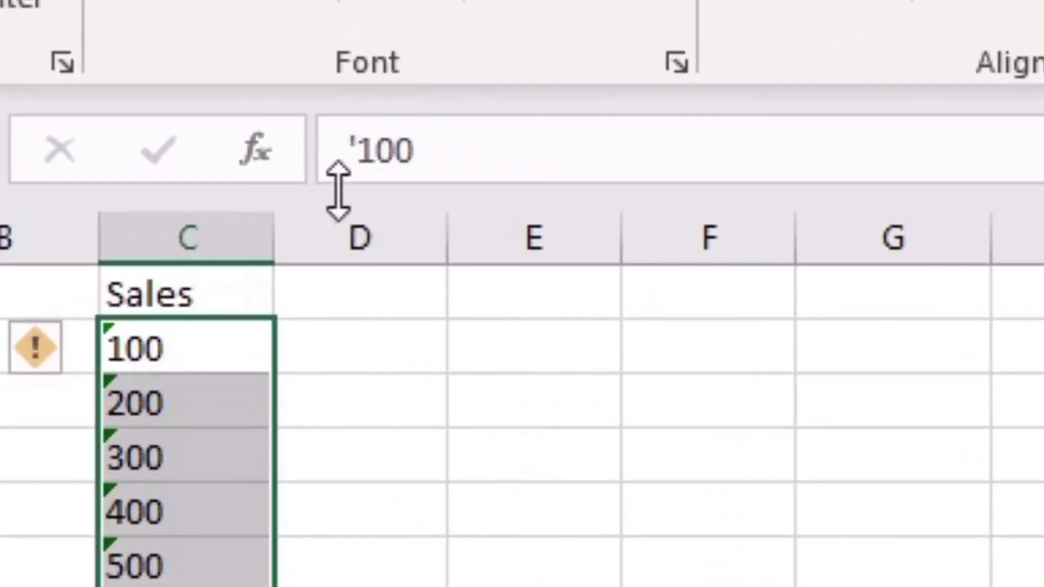
pyautogui.click(171, 349)
pyautogui.click(163, 403)
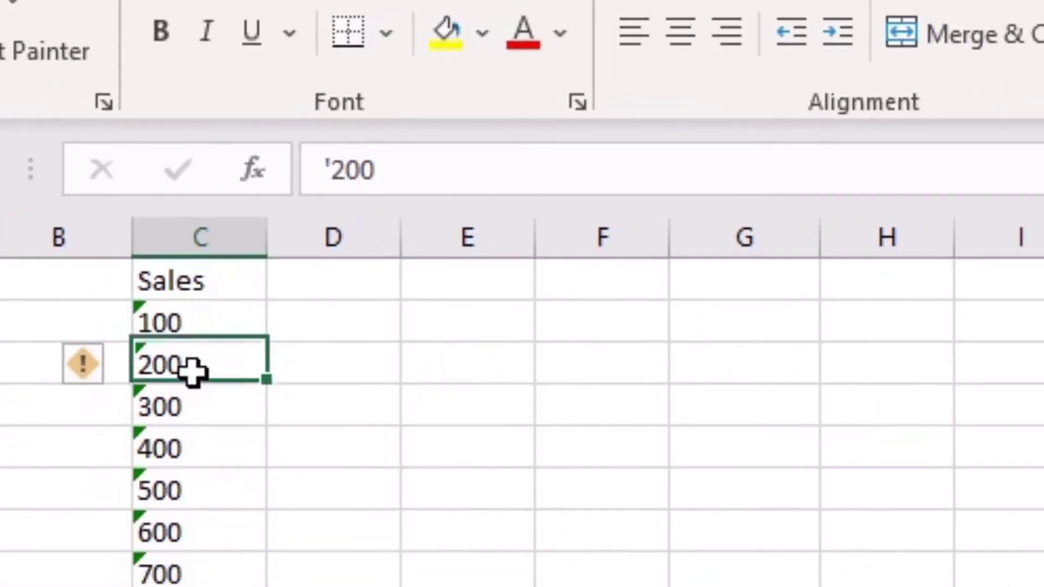
pyautogui.click(163, 456)
pyautogui.click(212, 347)
pyautogui.click(217, 366)
pyautogui.click(212, 388)
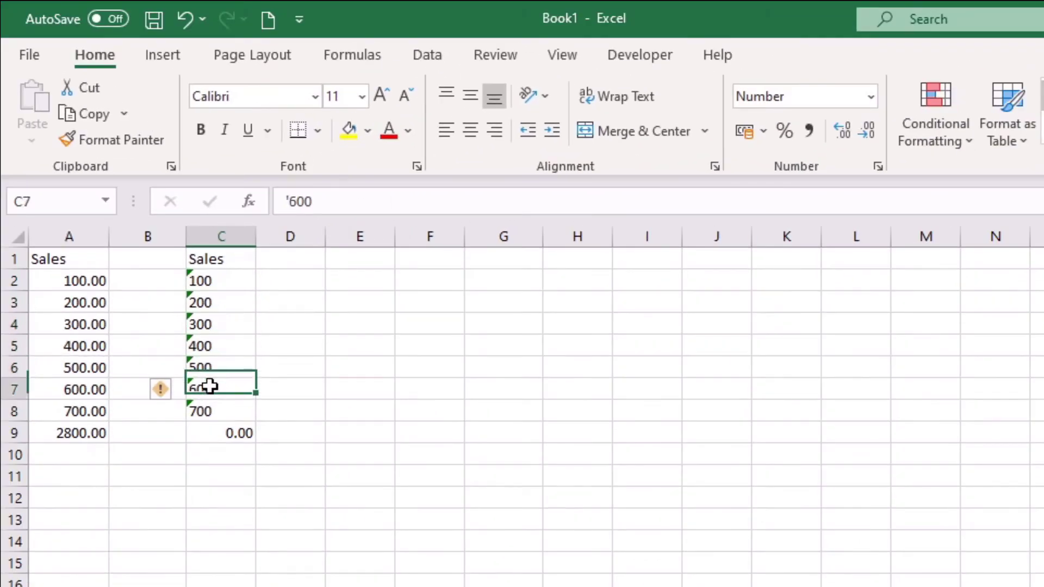
pyautogui.click(203, 412)
pyautogui.click(207, 282)
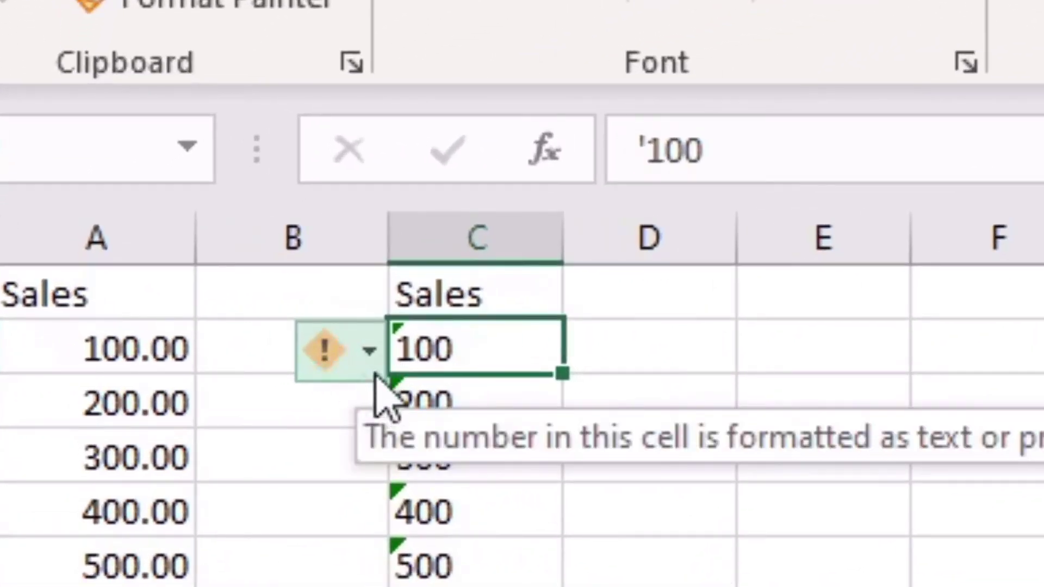
# - Convert C2, then C3:C8, from text to numbers with Convert to Number
pyautogui.click(367, 352)
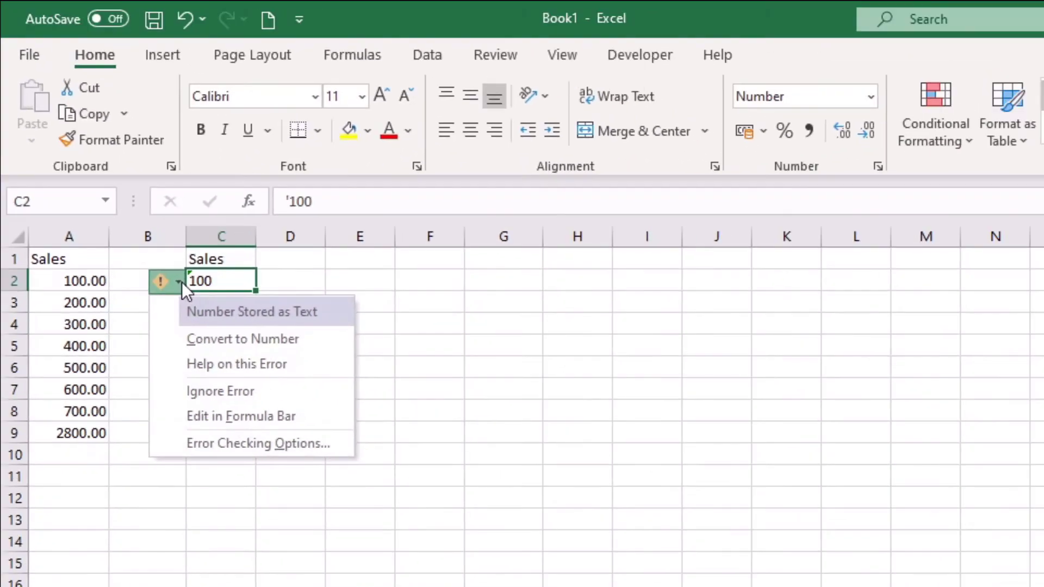
pyautogui.click(283, 338)
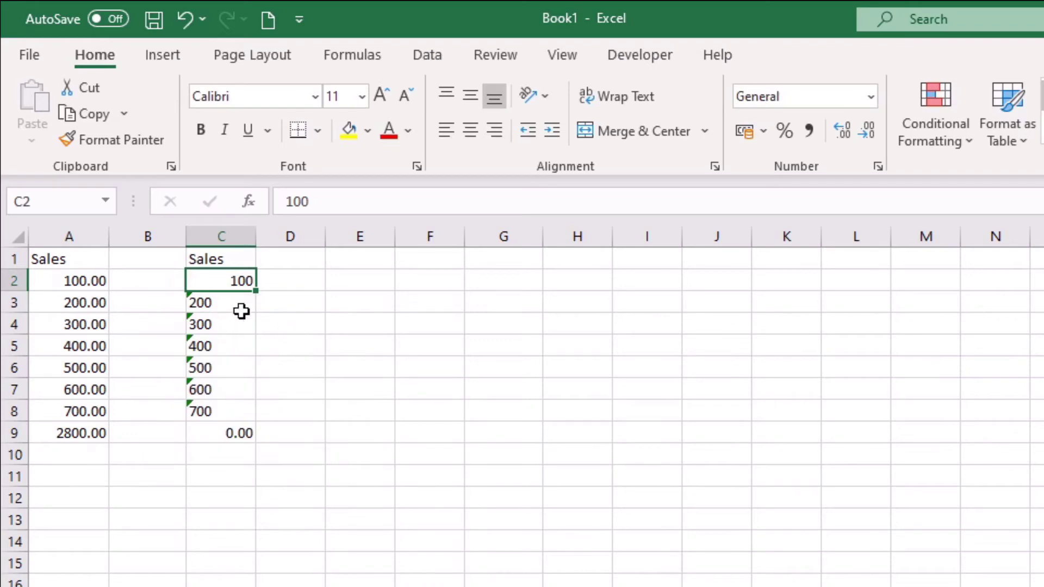
pyautogui.moveTo(233, 308); pyautogui.dragTo(222, 401)
pyautogui.click(178, 304)
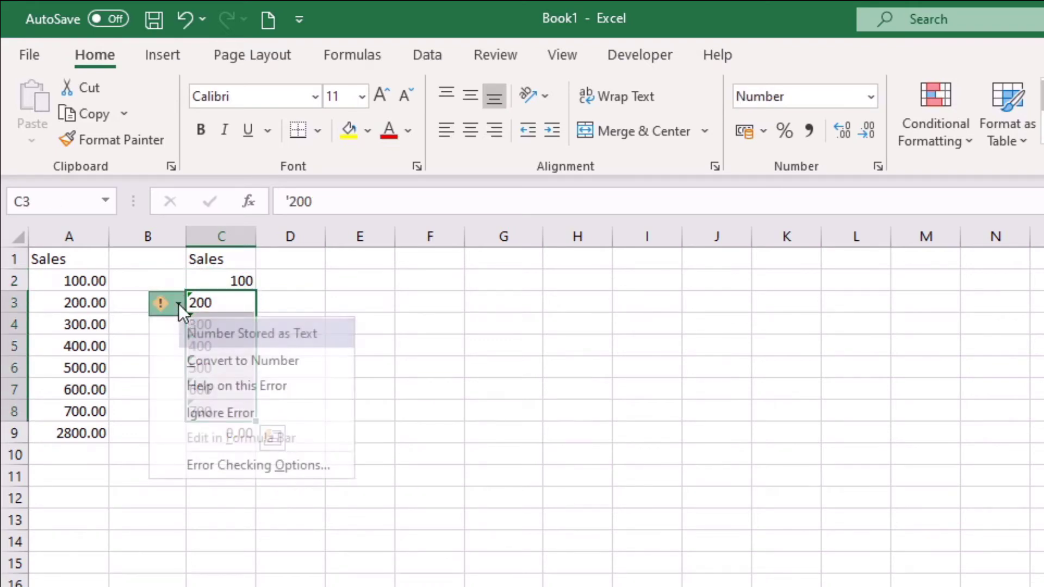
pyautogui.click(203, 360)
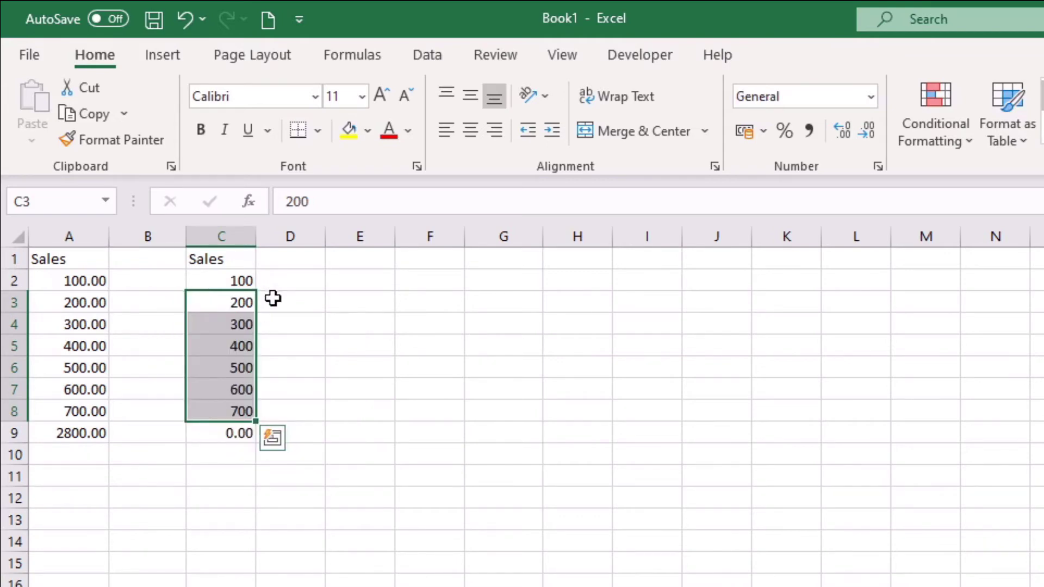
pyautogui.click(273, 299)
# - Re-enter the C9 SUM formula so it totals 2800.00
pyautogui.click(235, 430)
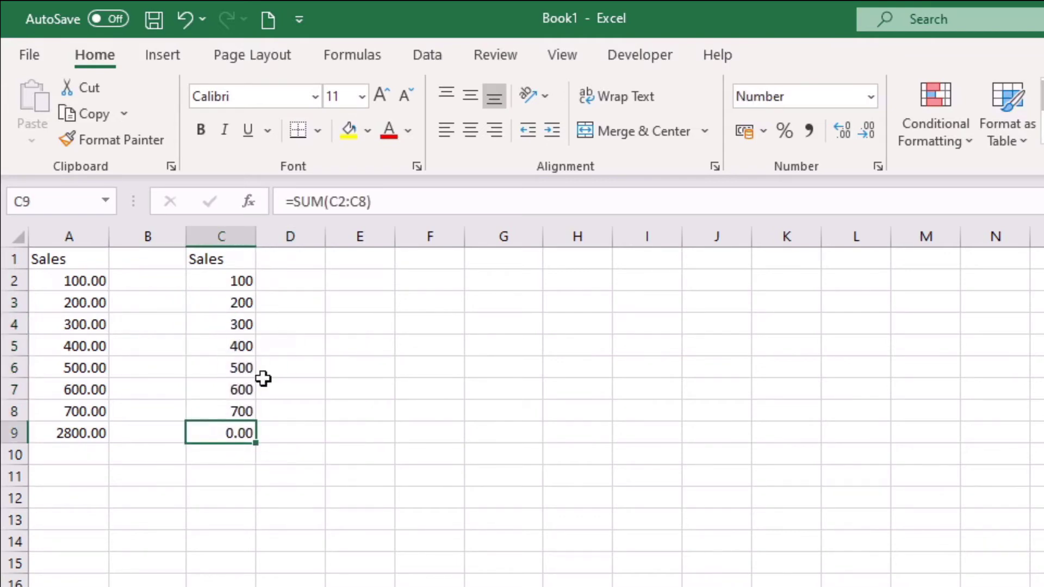
pyautogui.click(381, 203)
pyautogui.press('Return')
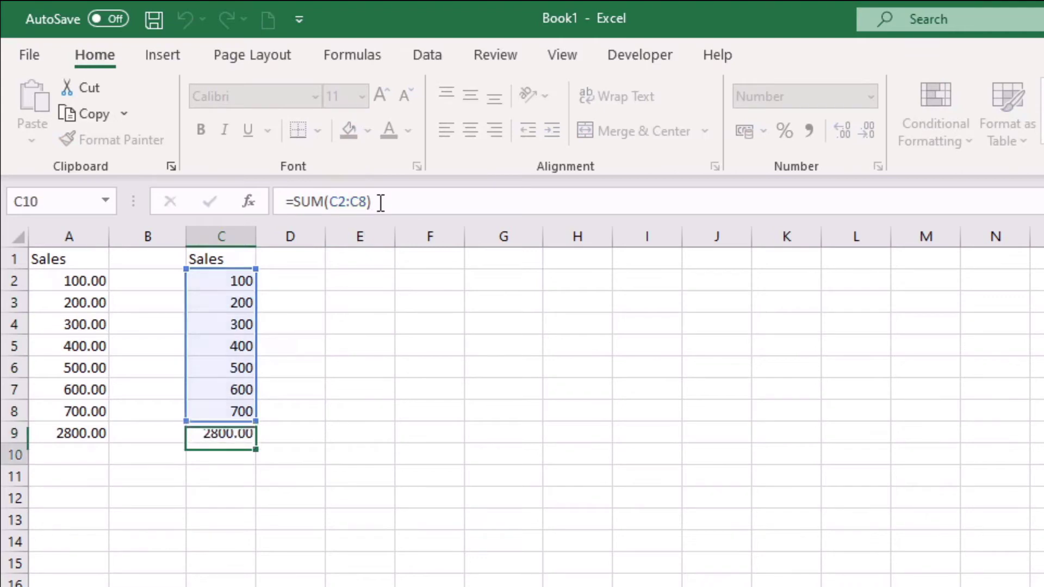
pyautogui.click(206, 429)
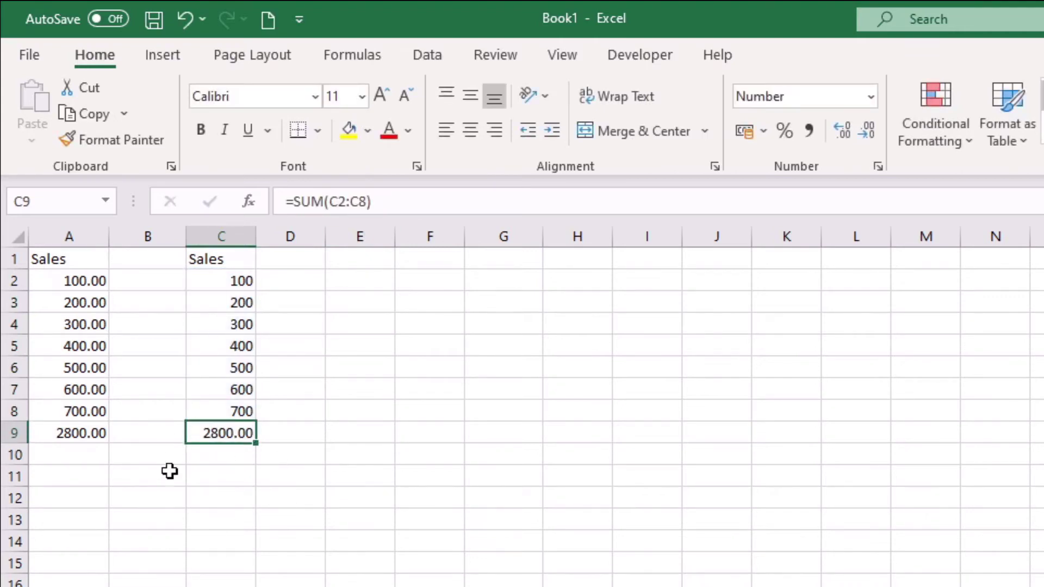
# - Undo the recalculation and both conversions, returning C2:C8 to text
pyautogui.click(184, 20)
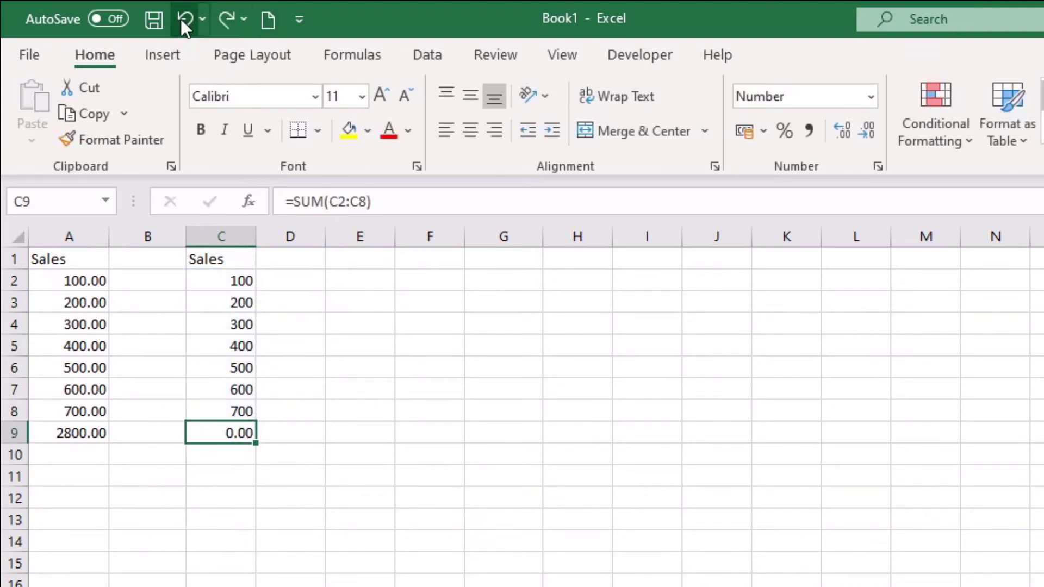
pyautogui.click(184, 19)
pyautogui.click(185, 20)
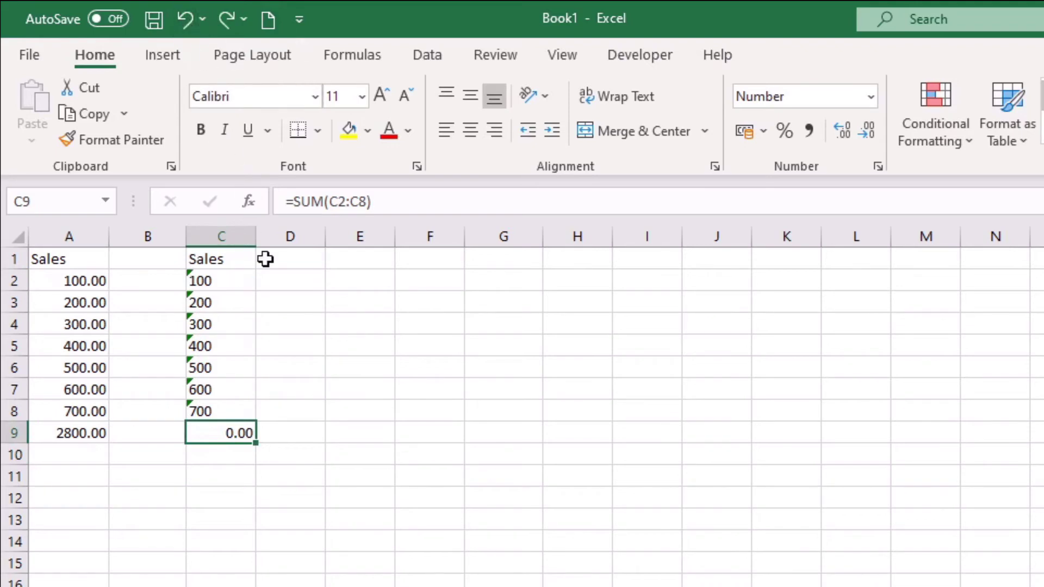
pyautogui.click(231, 305)
# - Select C2:C8 and dismiss the error options without converting
pyautogui.moveTo(221, 280); pyautogui.dragTo(226, 406)
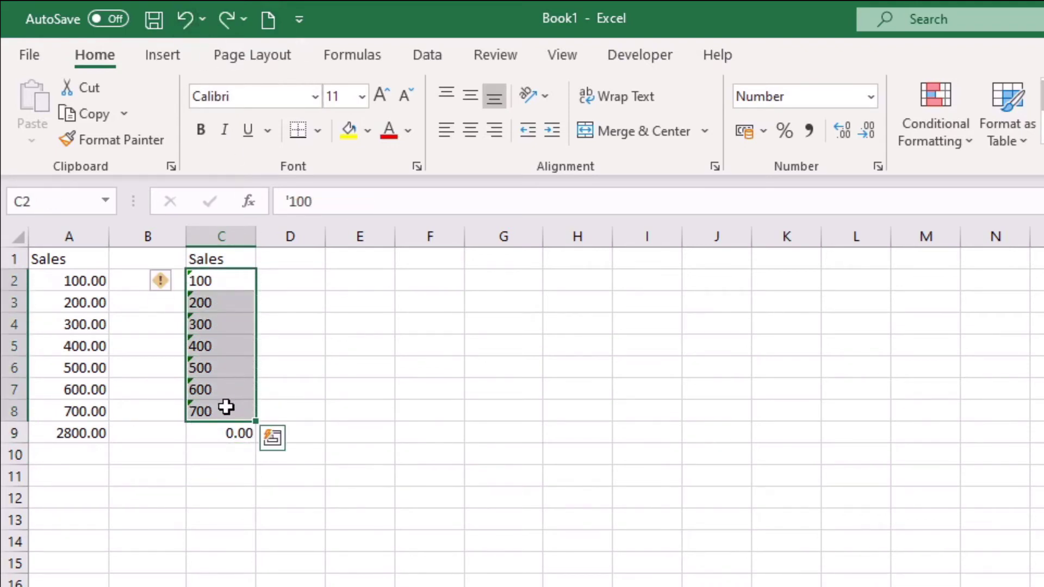
pyautogui.click(176, 281)
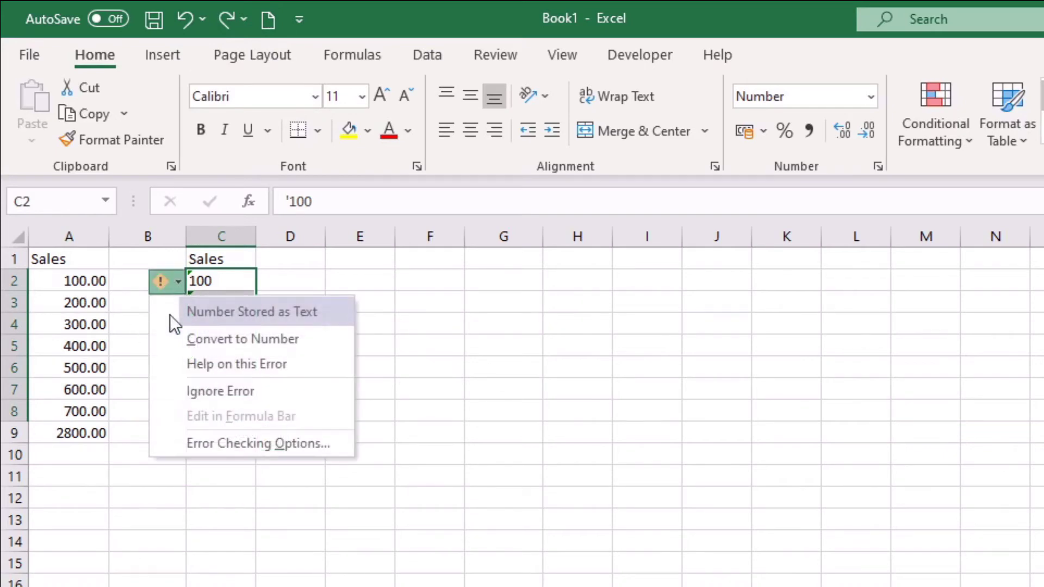
pyautogui.click(228, 276)
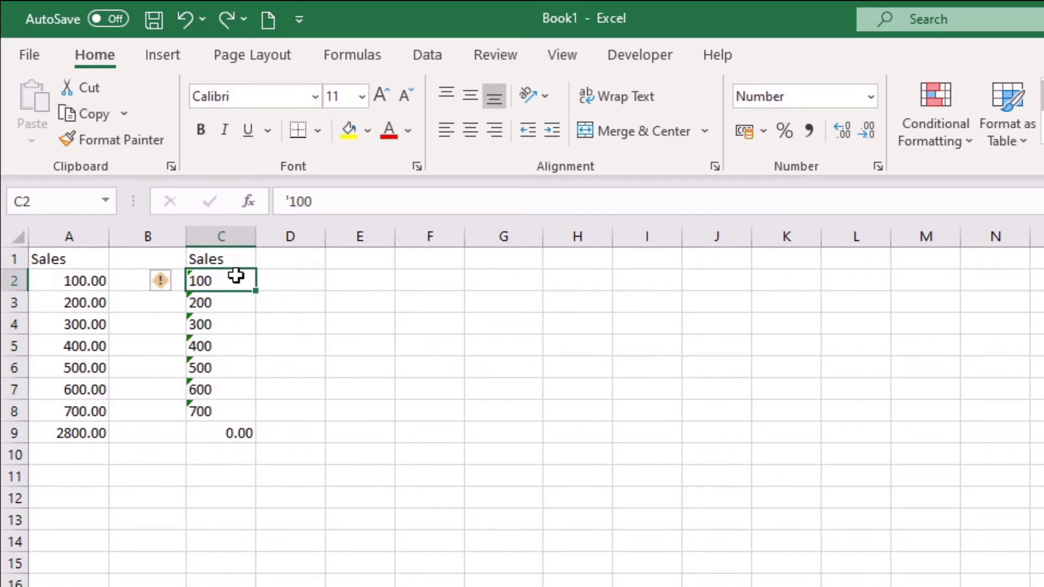
pyautogui.moveTo(236, 276); pyautogui.dragTo(220, 409)
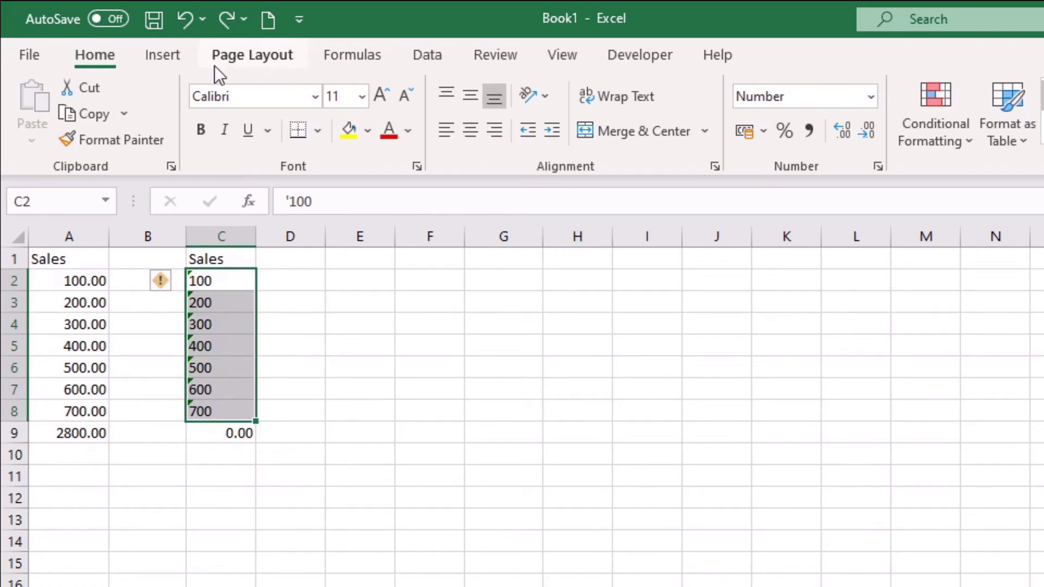
# - Browse the Insert and Formulas ribbons, ending on the Data tab
pyautogui.click(162, 61)
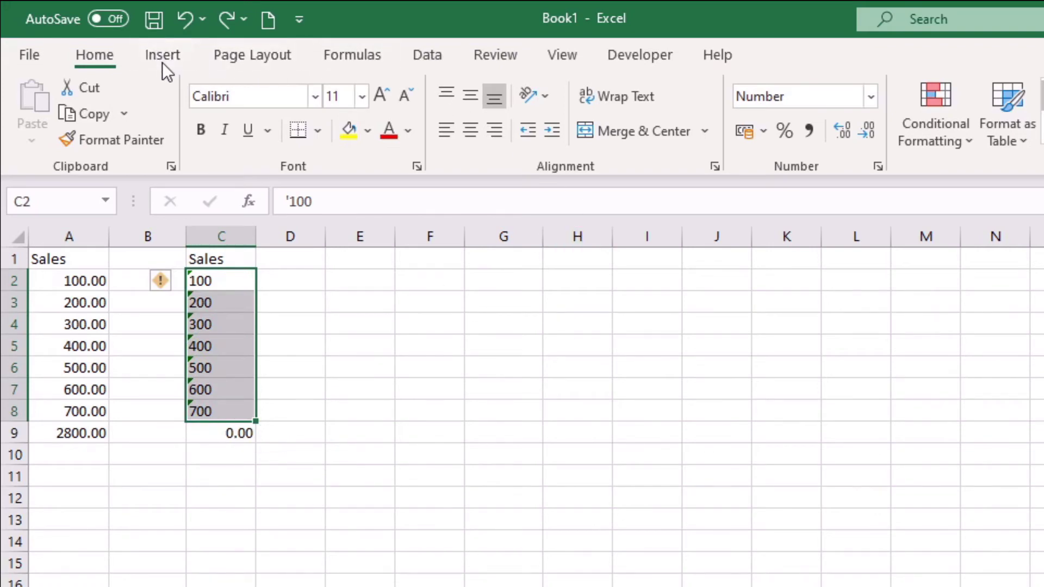
pyautogui.click(328, 62)
pyautogui.click(413, 53)
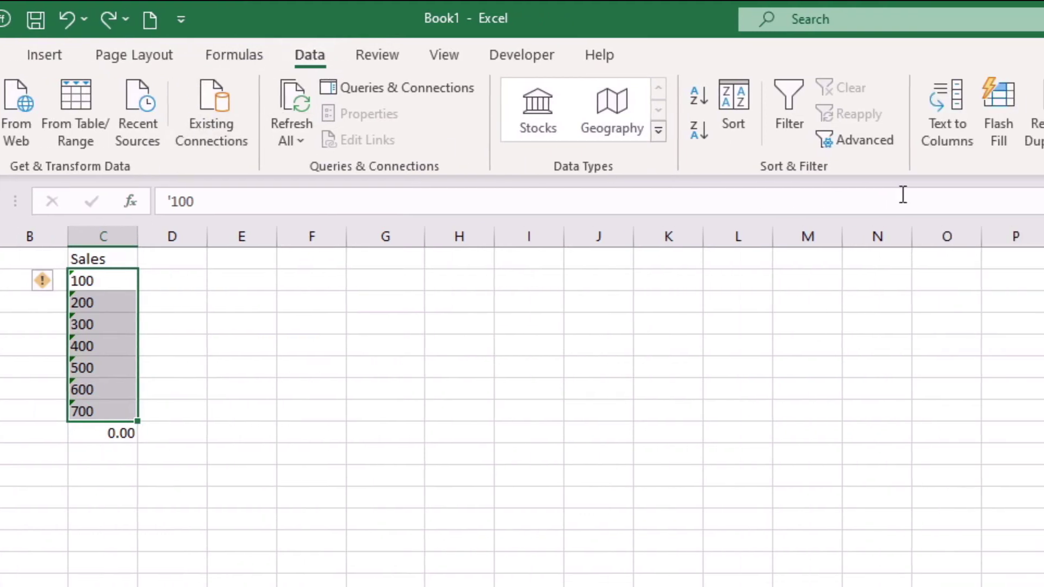
# - Run Text to Columns on C2:C8 and advance to the delimiter options
pyautogui.click(563, 96)
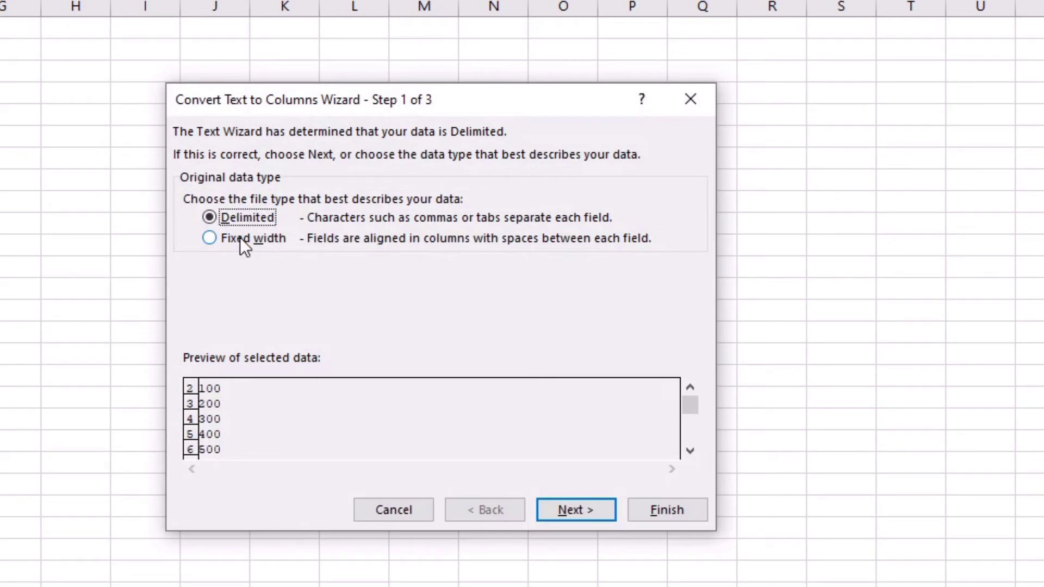
pyautogui.click(571, 510)
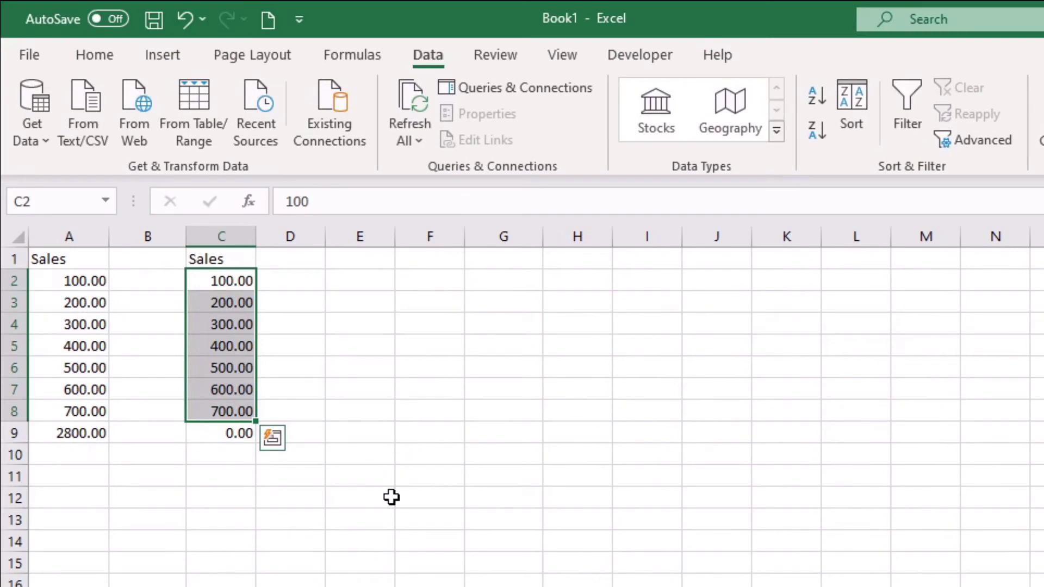
# - Undo Text to Columns and enter a helper formula =C2 in D2
pyautogui.click(185, 19)
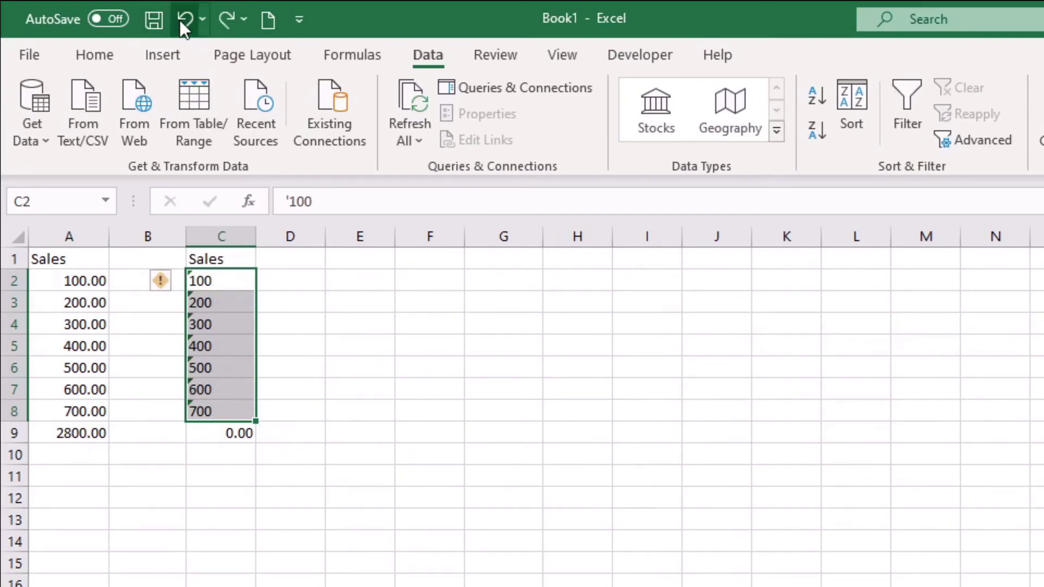
pyautogui.click(291, 281)
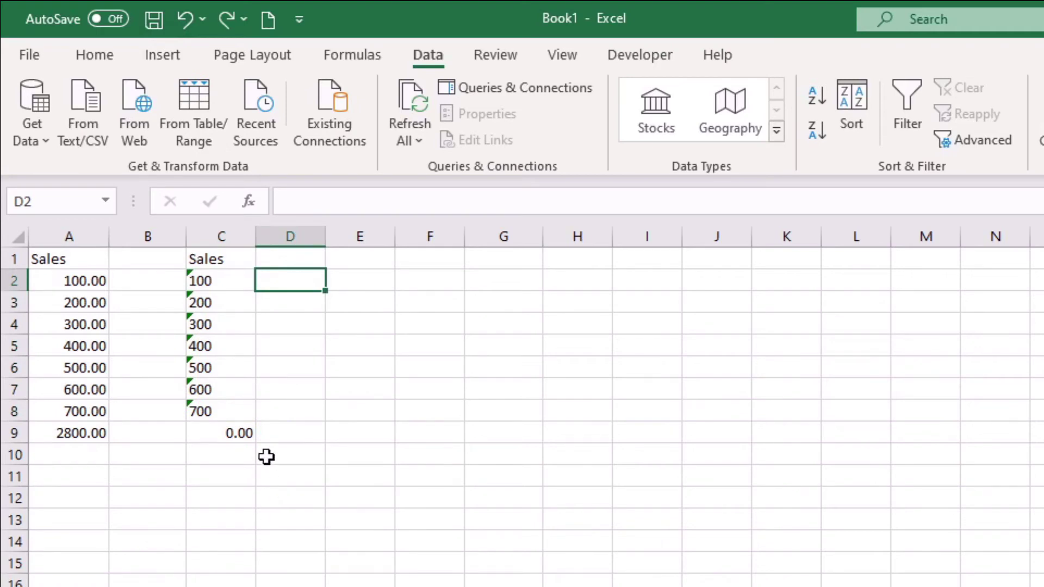
pyautogui.write('=')
pyautogui.click(226, 281)
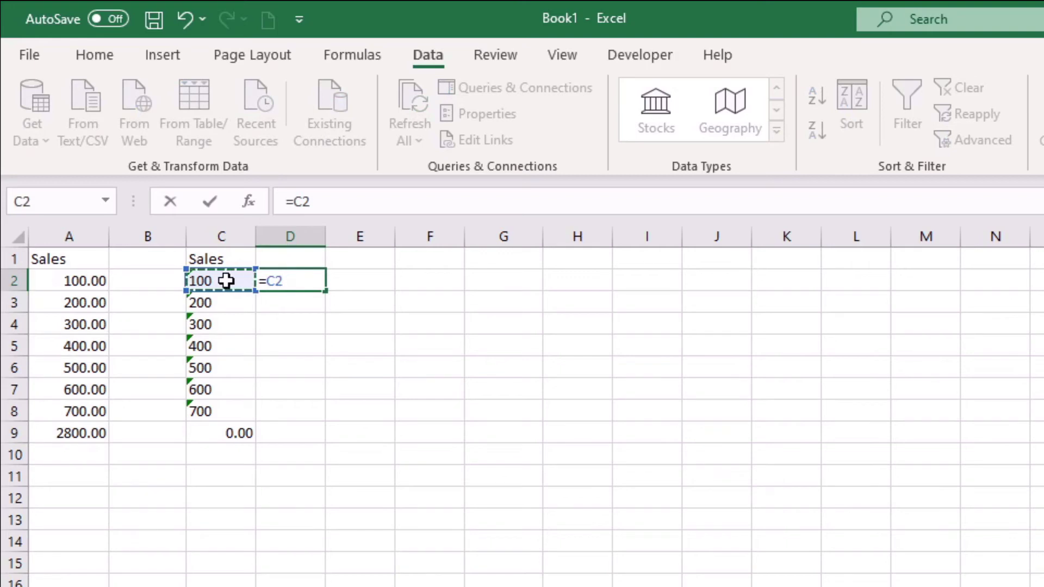
pyautogui.press('Return')
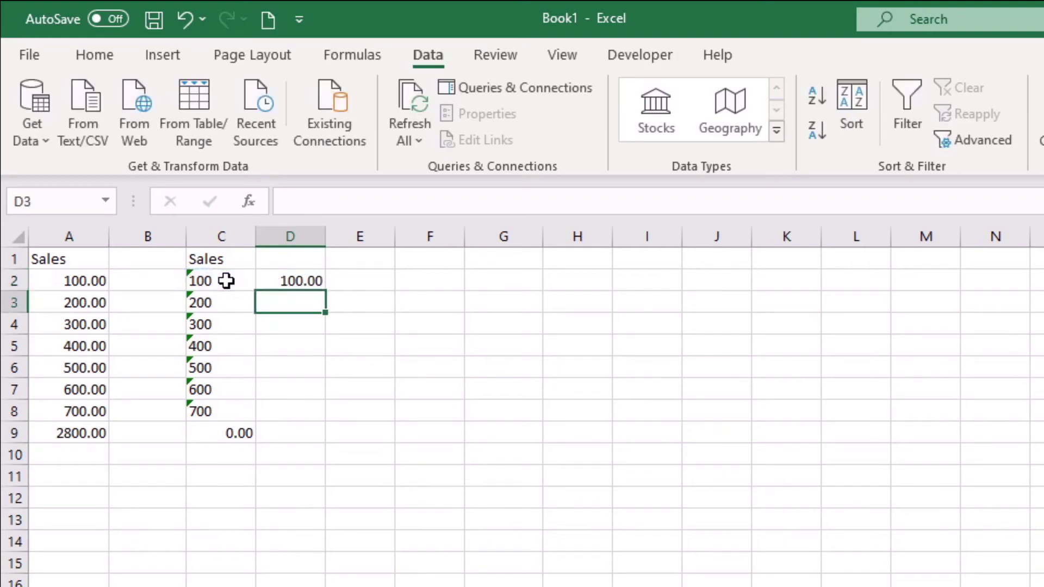
# - Fill the helper formula to D8, clear D2:D8, and reselect C2:C8
pyautogui.click(296, 279)
pyautogui.moveTo(325, 292); pyautogui.dragTo(305, 275)
pyautogui.press('Delete')
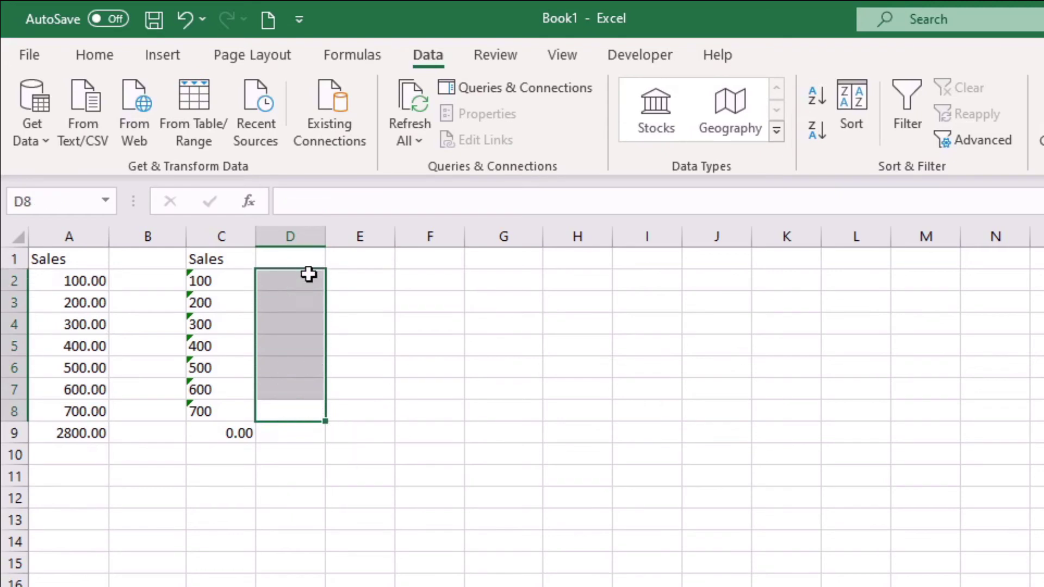
pyautogui.moveTo(210, 281); pyautogui.dragTo(217, 416)
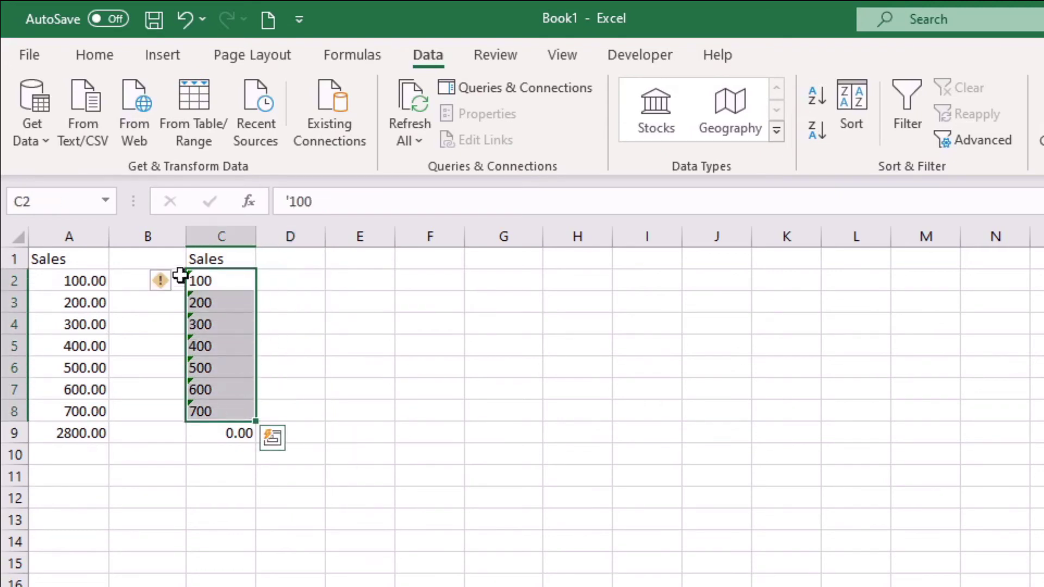
# - Convert C2:C8 to numbers and re-enter C9's =SUM(C2:C8) formula
pyautogui.click(176, 279)
pyautogui.click(203, 334)
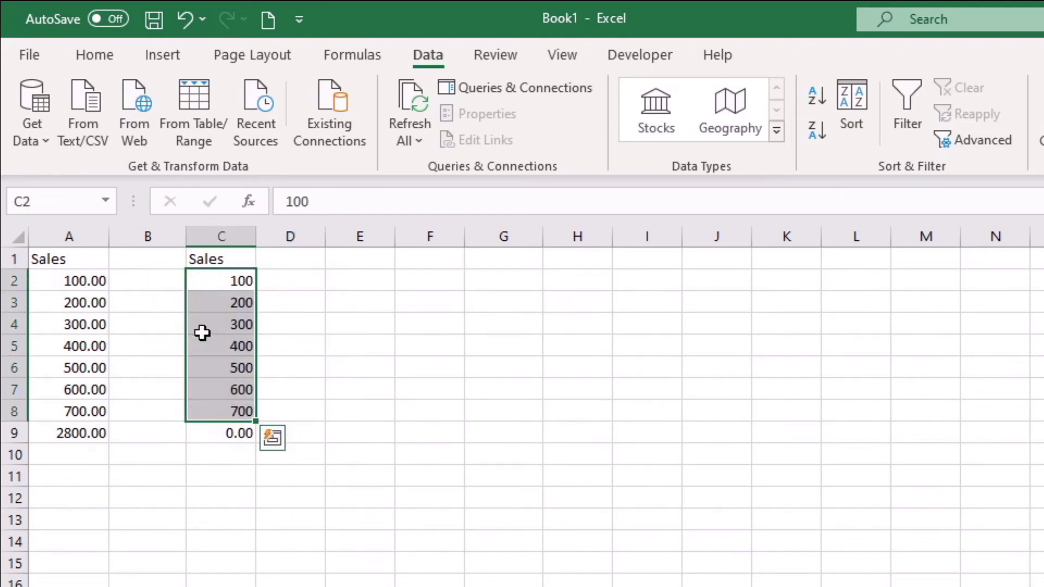
pyautogui.click(223, 432)
pyautogui.click(342, 202)
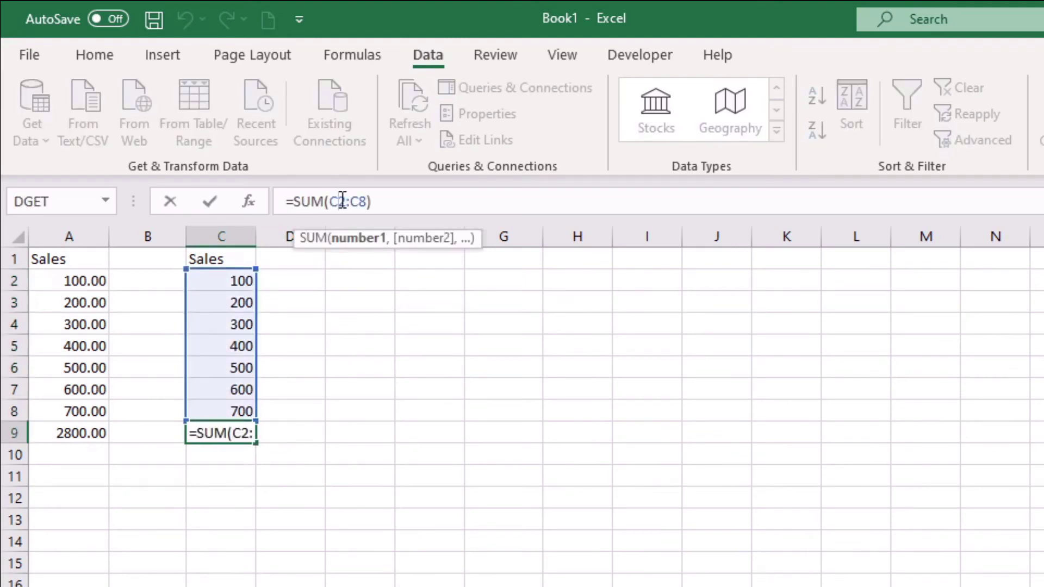
pyautogui.press('Return')
# - Reselect column C's header and values and dismiss the Quick Analysis suggestions
pyautogui.click(380, 409)
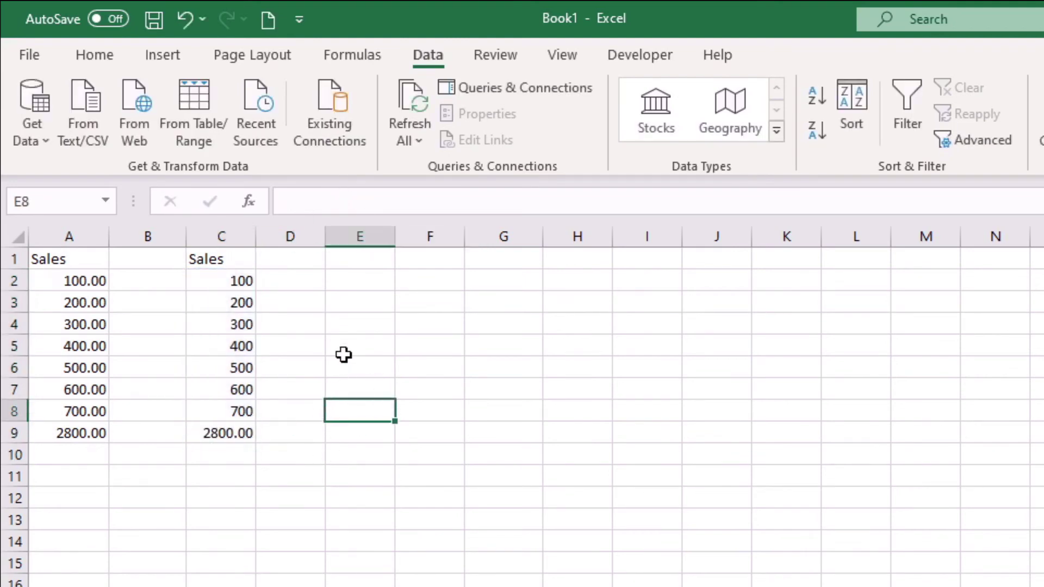
pyautogui.moveTo(244, 255); pyautogui.dragTo(240, 401)
pyautogui.hotkey('ctrl', 'q')
# - Undo the C9 recalculation, undo and redo the C2:C8 conversion, then reselect C2:C8
pyautogui.click(185, 20)
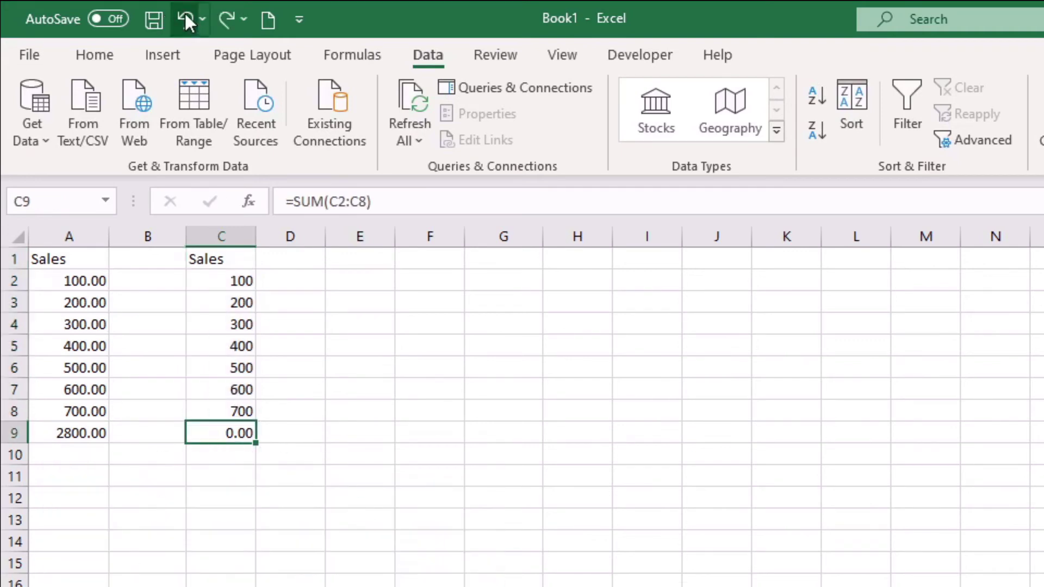
pyautogui.click(186, 20)
pyautogui.click(226, 20)
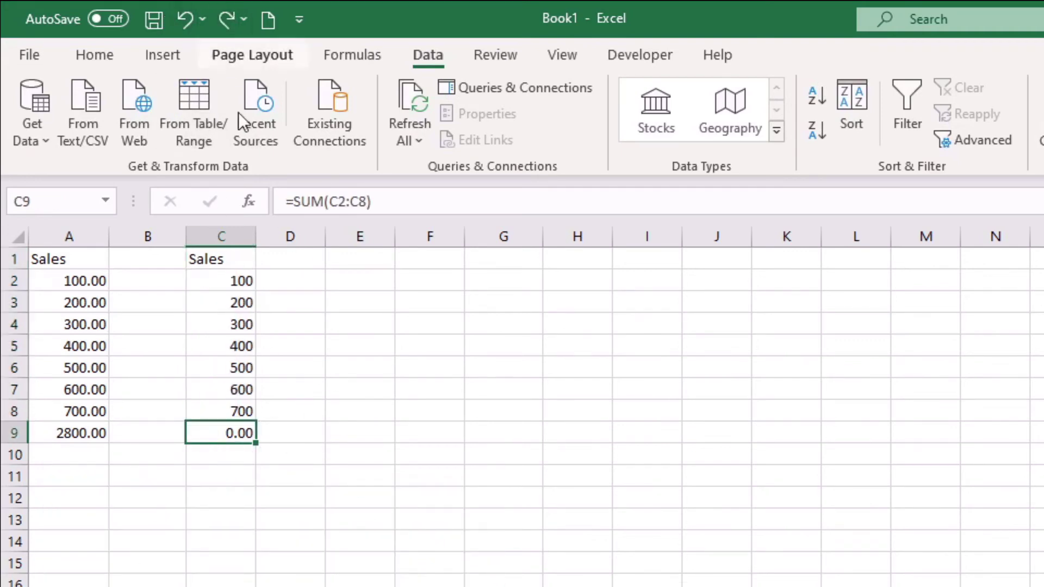
pyautogui.click(400, 499)
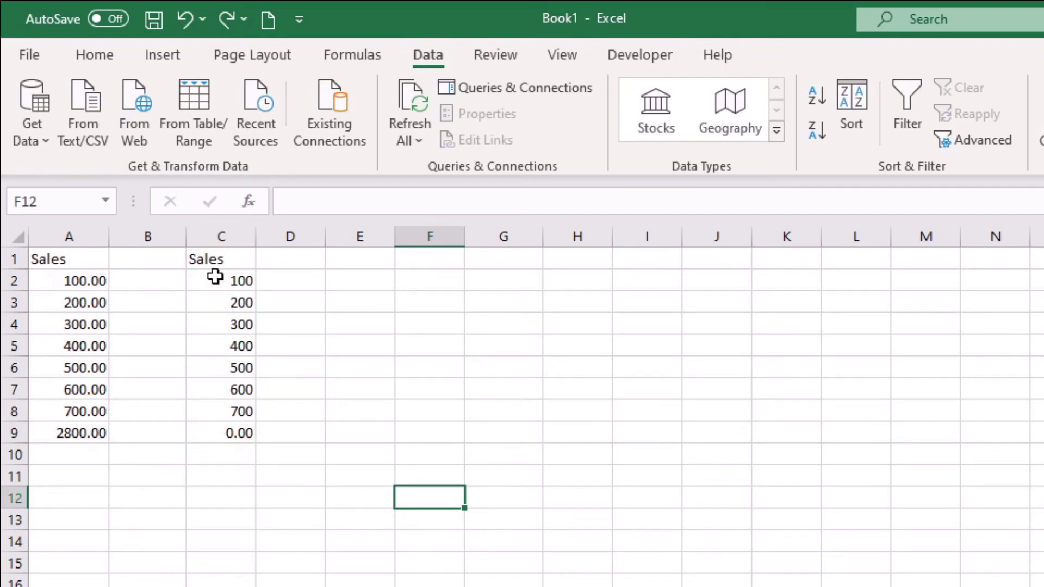
pyautogui.moveTo(215, 278); pyautogui.dragTo(212, 405)
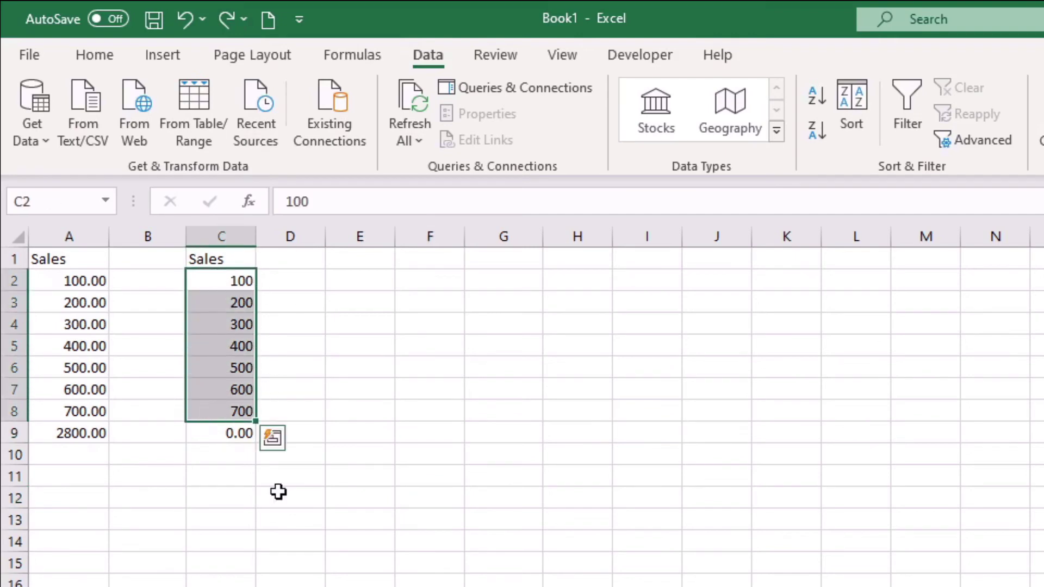
# - Review the Home formatting tools and C9's 0.00 total, then show the Formulas tab
pyautogui.click(95, 55)
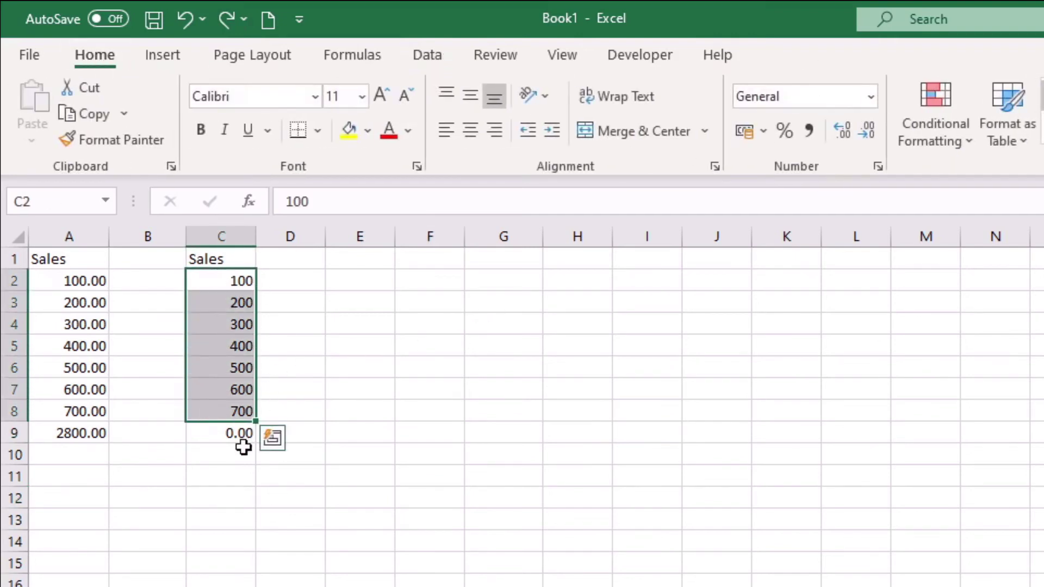
pyautogui.click(222, 432)
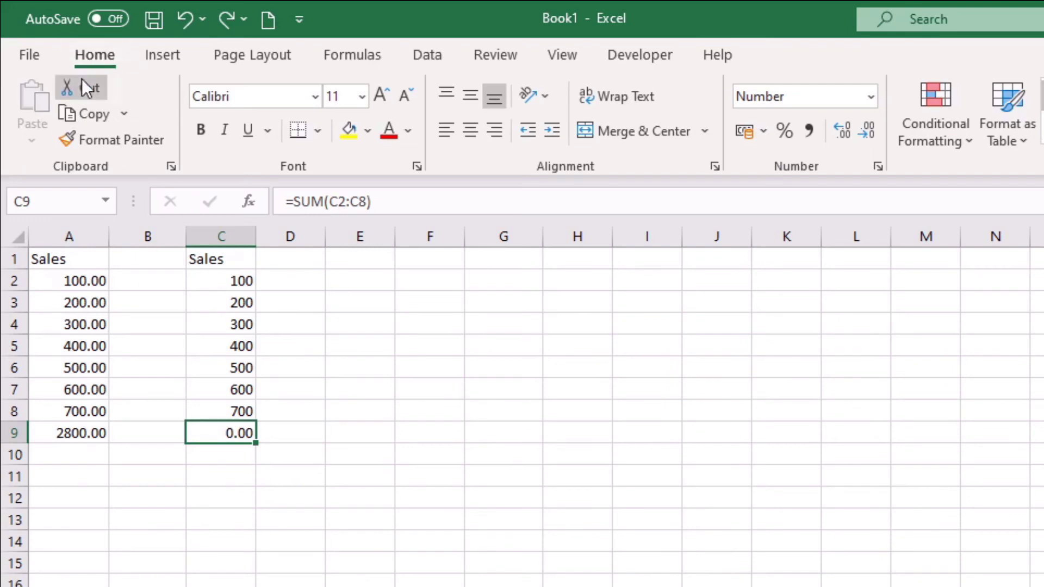
pyautogui.click(341, 59)
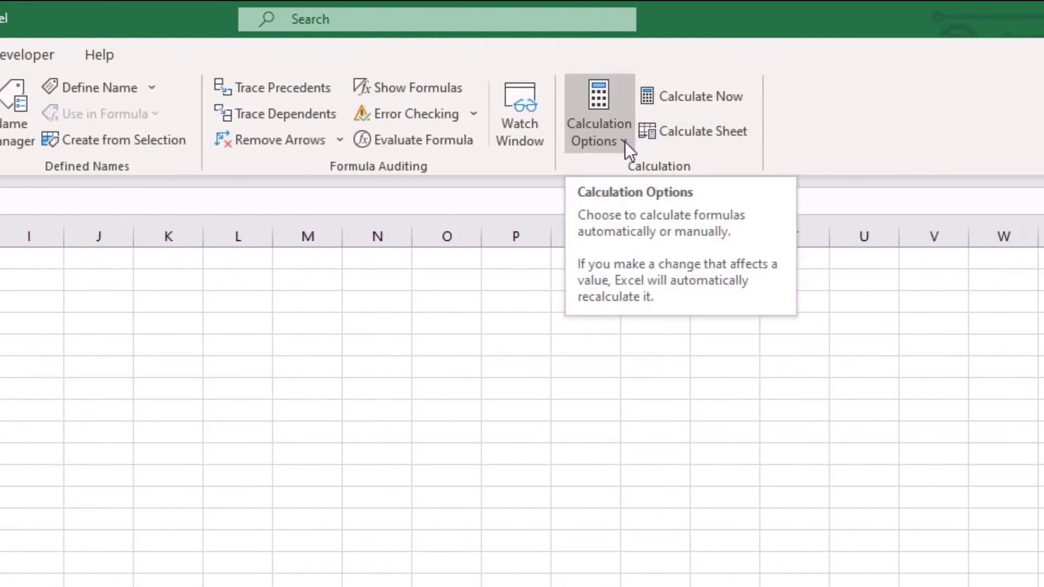
# - Set Calculation Options to Automatic so C9 totals 2800.00, then turn on Show Formulas
pyautogui.click(625, 141)
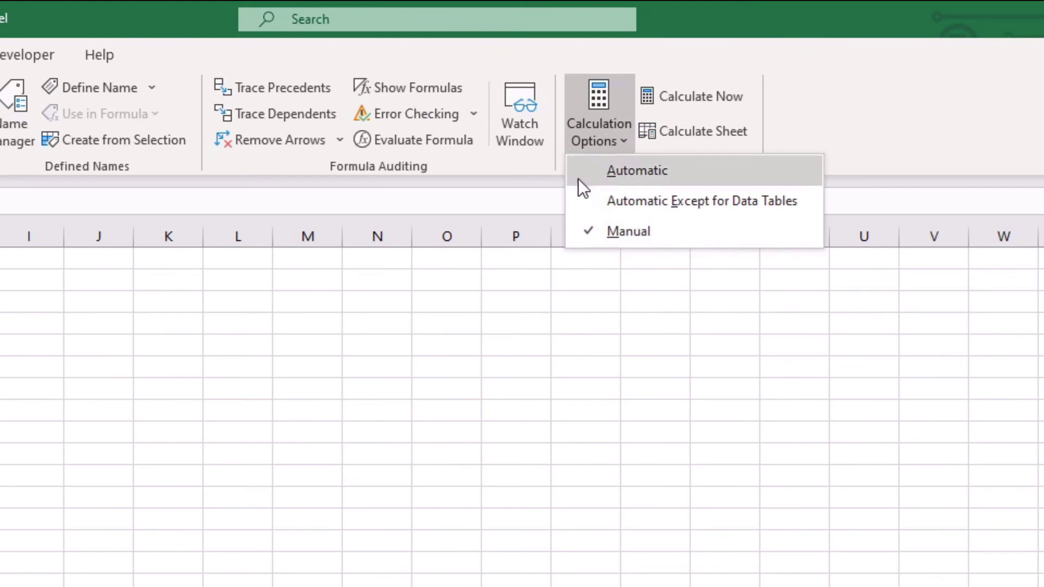
pyautogui.click(634, 171)
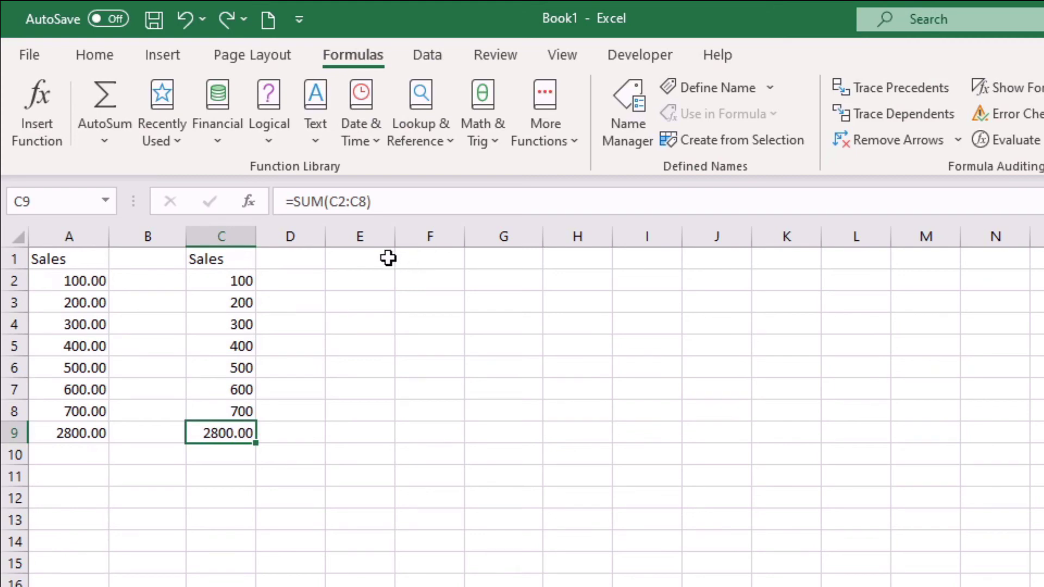
pyautogui.click(1025, 87)
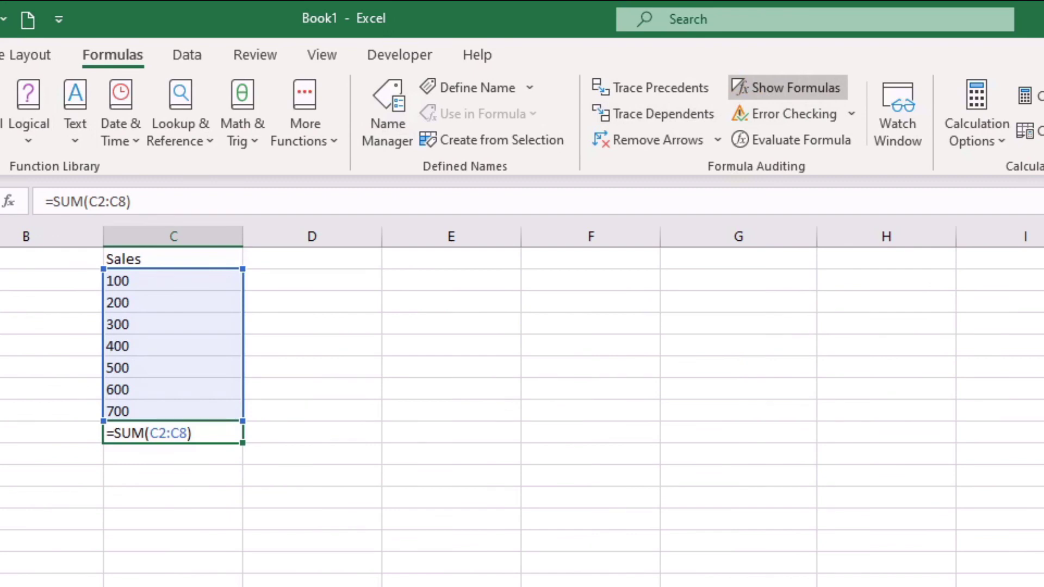
# - Inspect the =SUM(A2:A8) and =SUM(C2:C8) formulas in A9 and C9, ending on B9
pyautogui.click(366, 568)
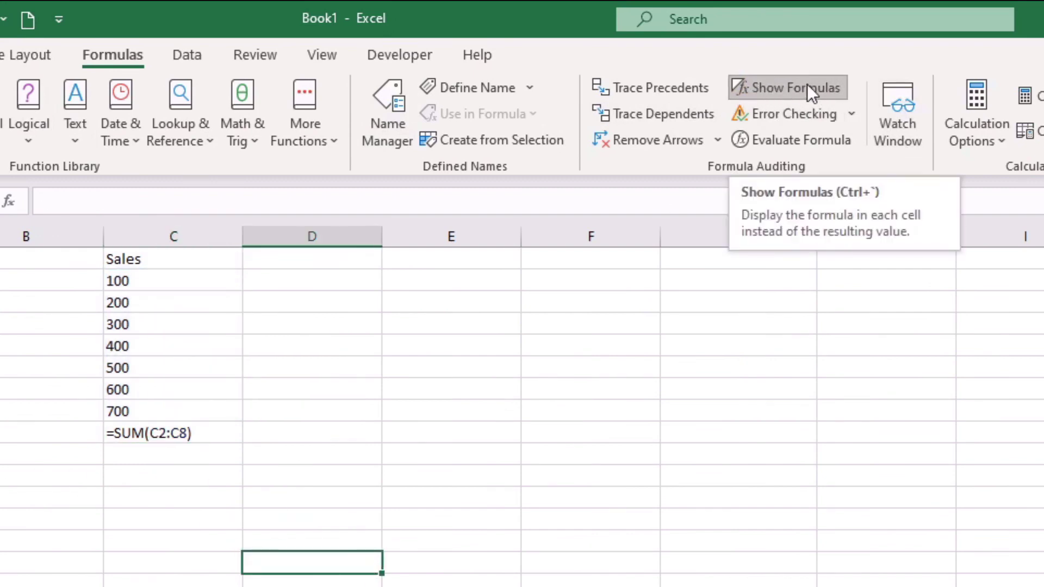
pyautogui.click(26, 217)
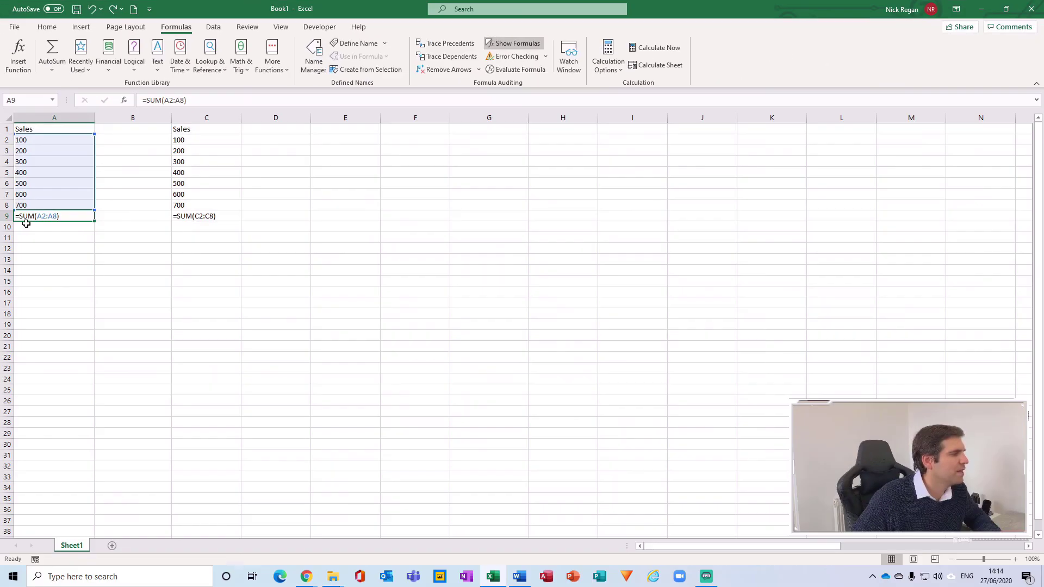
pyautogui.click(195, 218)
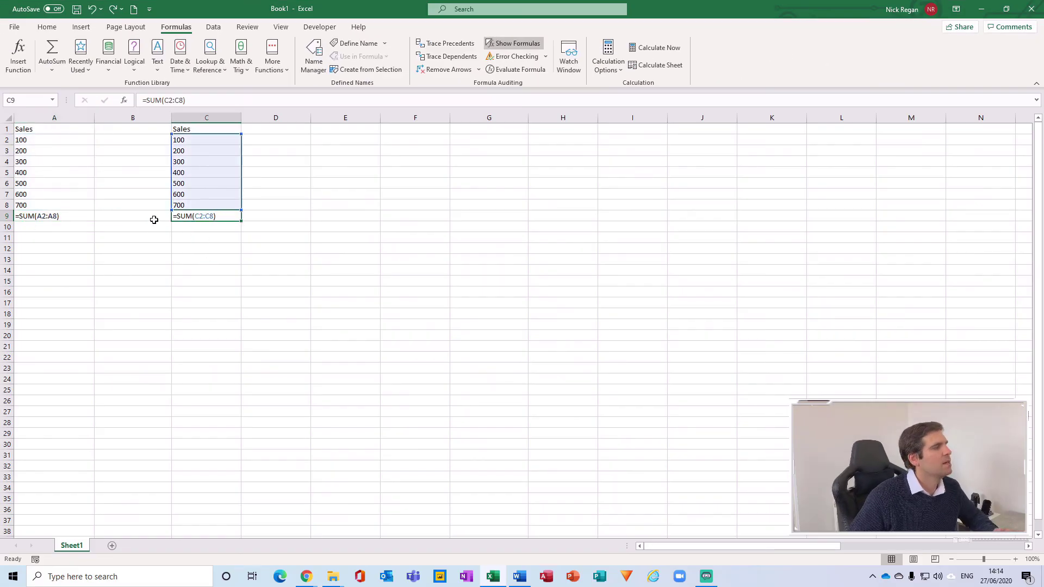
pyautogui.moveTo(217, 210); pyautogui.dragTo(134, 226)
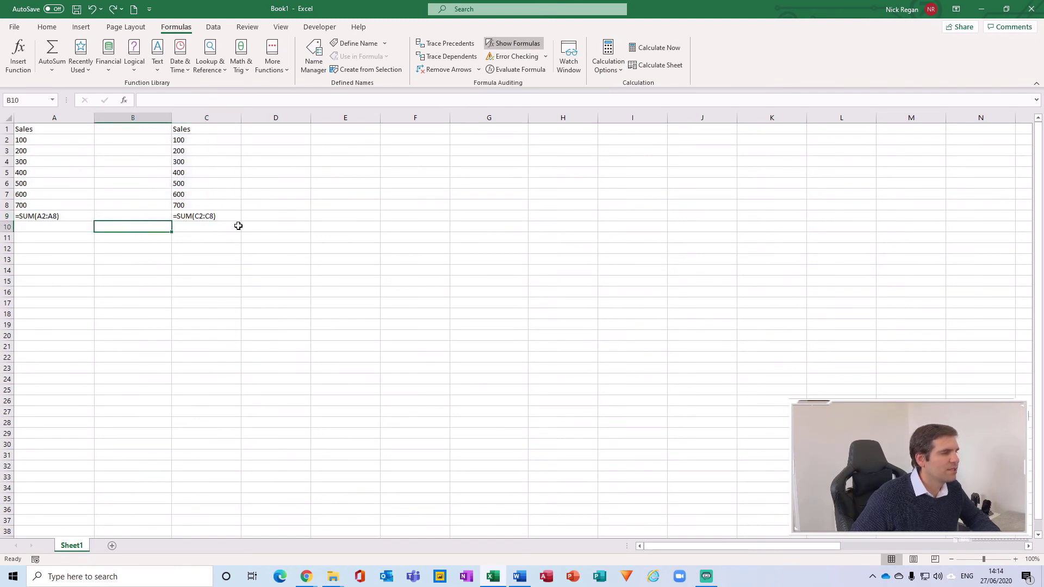
pyautogui.click(179, 216)
pyautogui.click(49, 218)
pyautogui.click(108, 217)
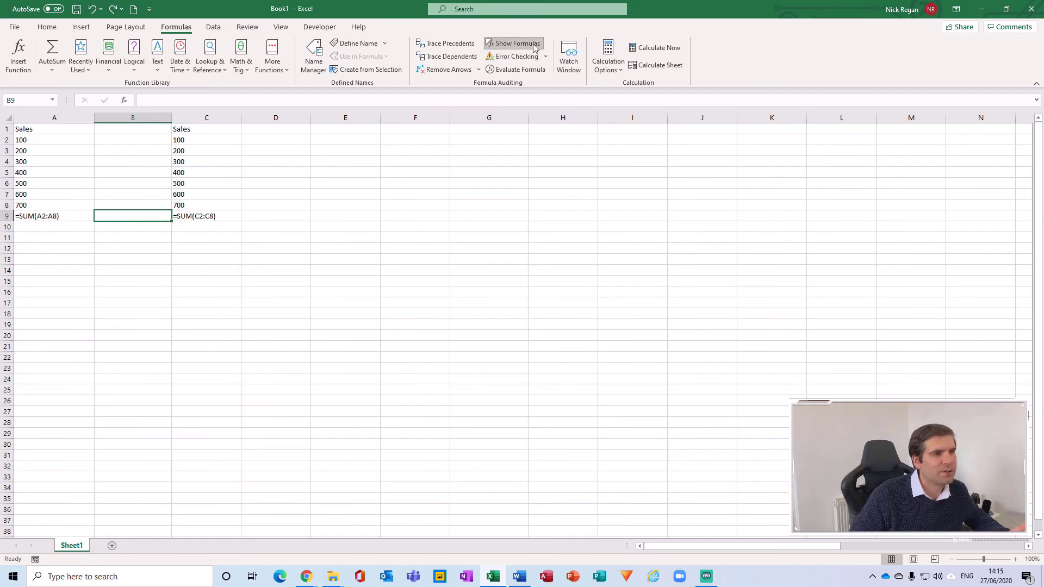
pyautogui.click(513, 48)
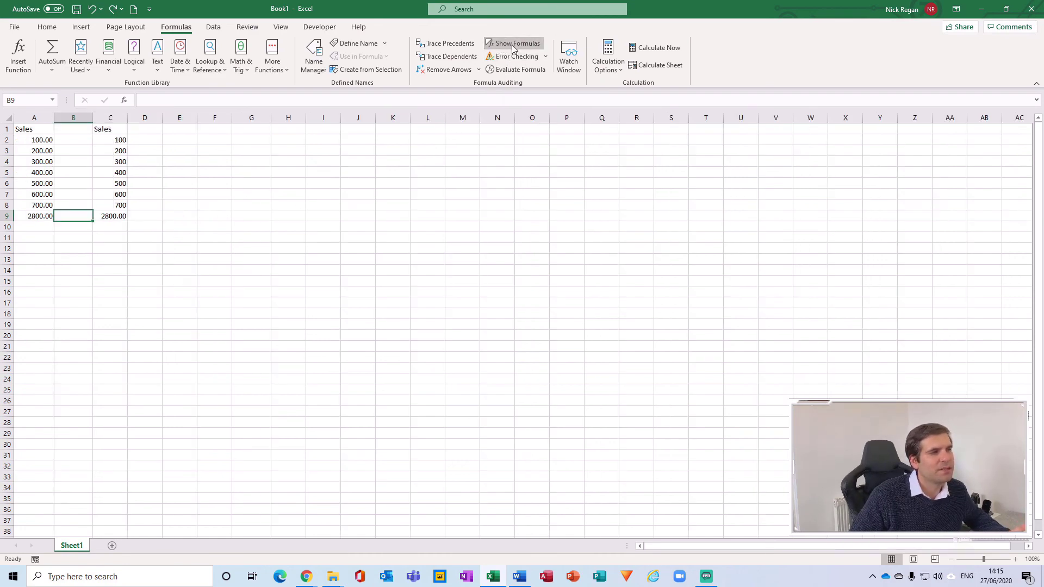
pyautogui.click(243, 291)
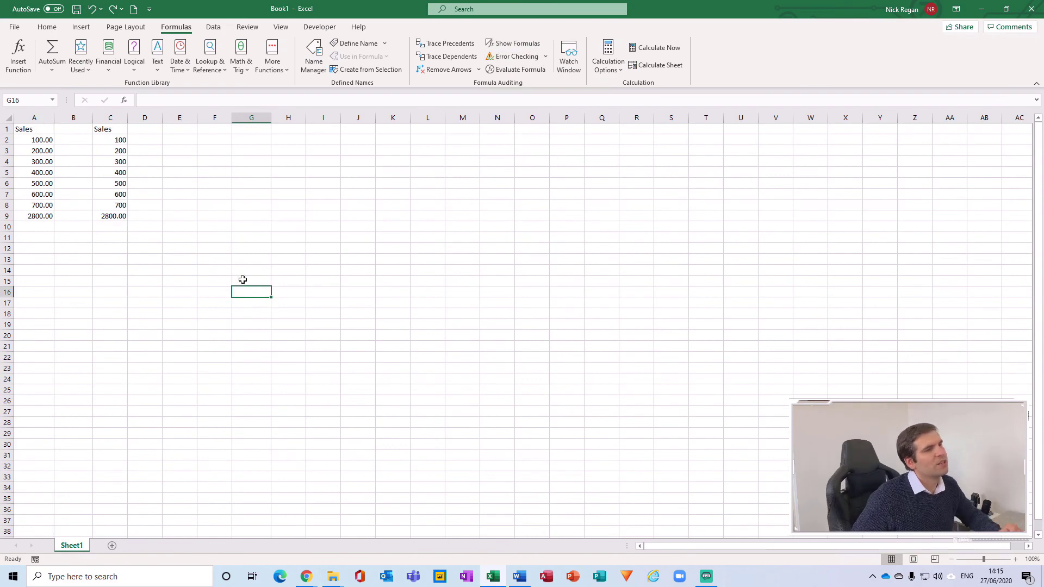